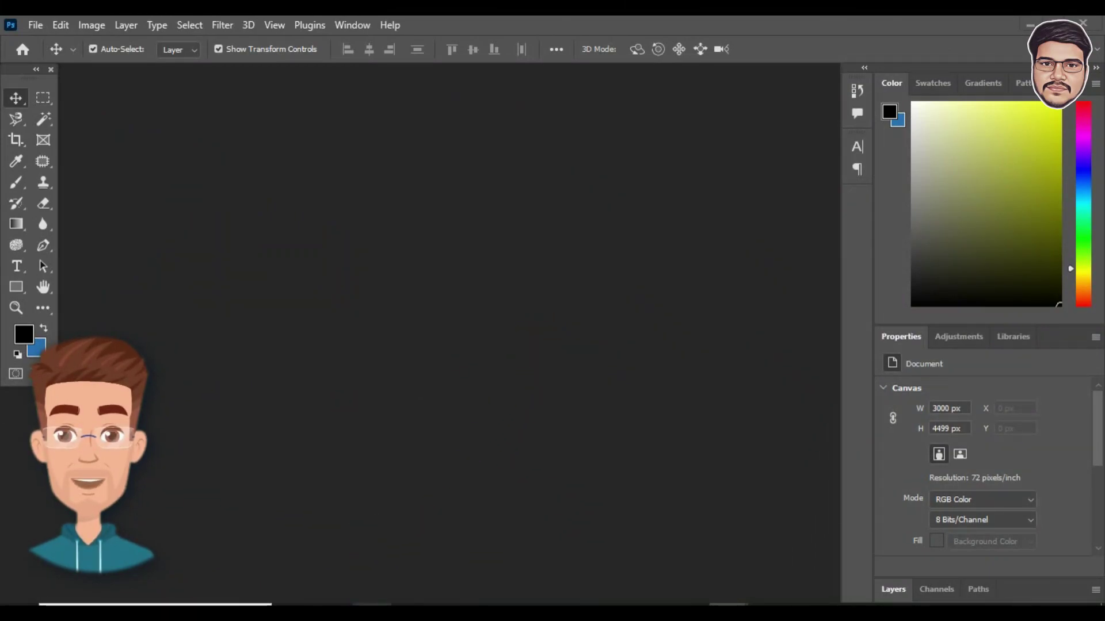
Drag Full size.jpg from the sample folder into Photoshop and float its document window
click(333, 605)
click(633, 259)
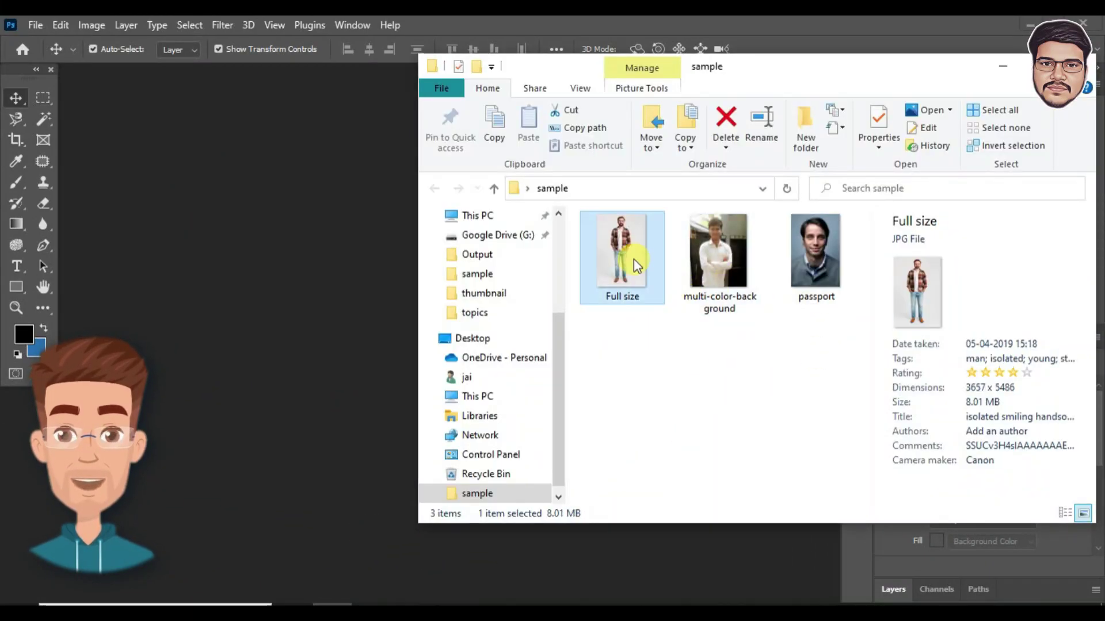
drag(633, 259, 318, 275)
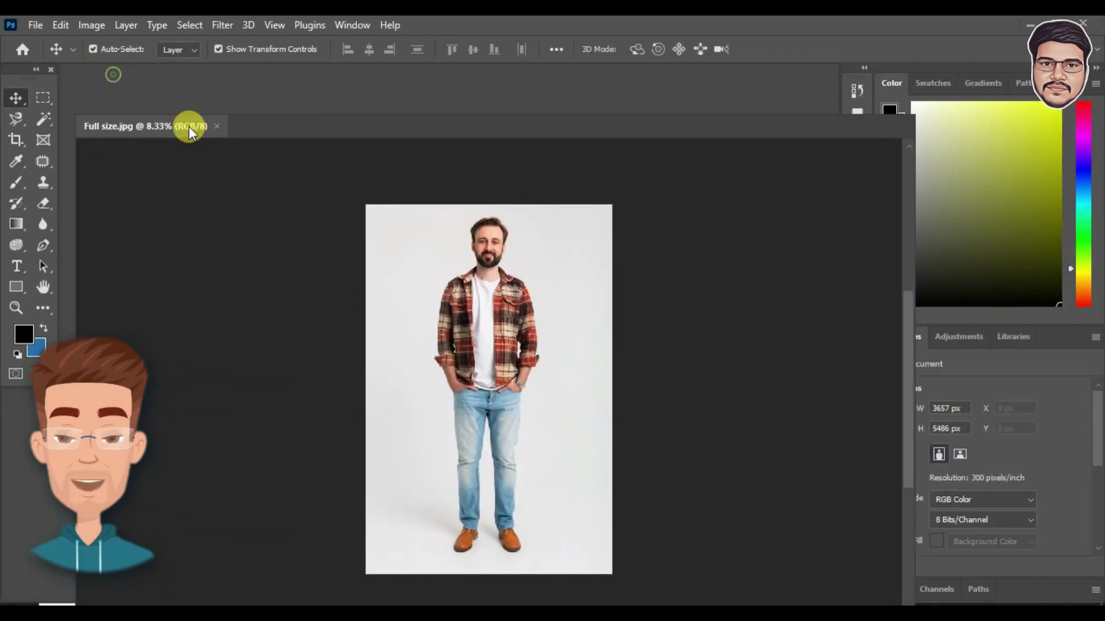
mouse_move(188, 125)
mouse_down()
mouse_move(175, 122)
mouse_move(177, 98)
mouse_up()
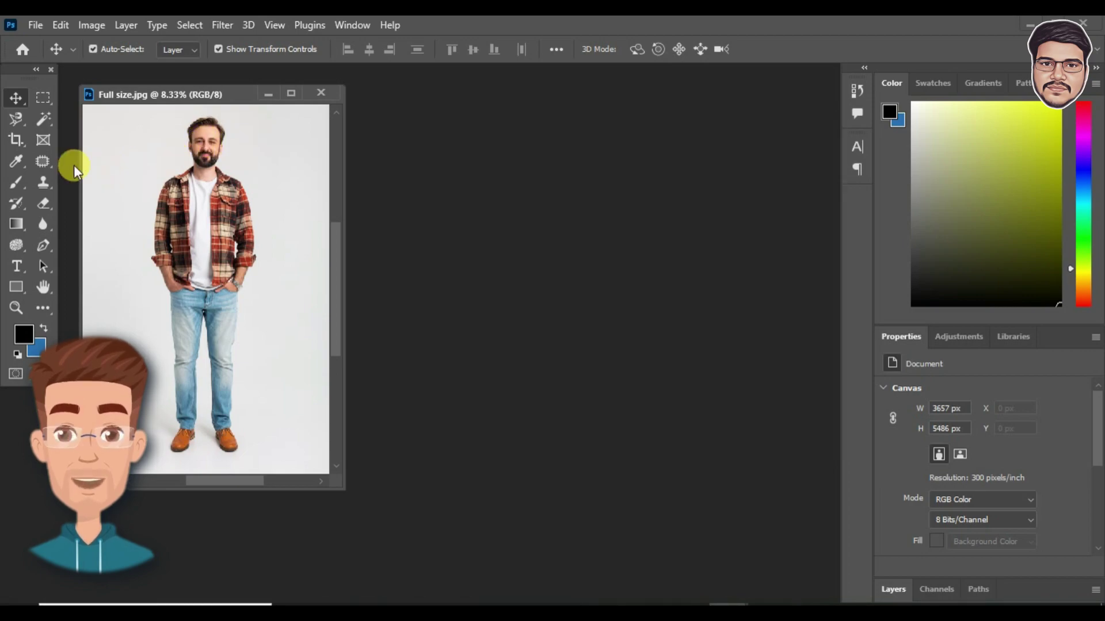
Crop the portrait at a 3.5 x 4.5 ratio around the head and shoulders, then fit it on screen
click(15, 140)
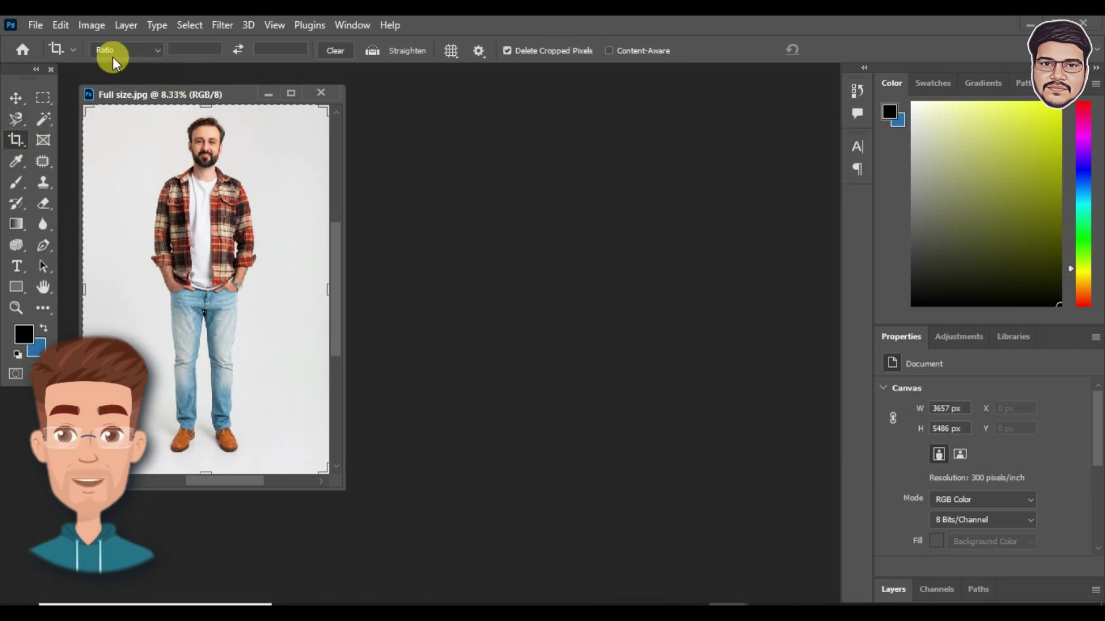
click(188, 50)
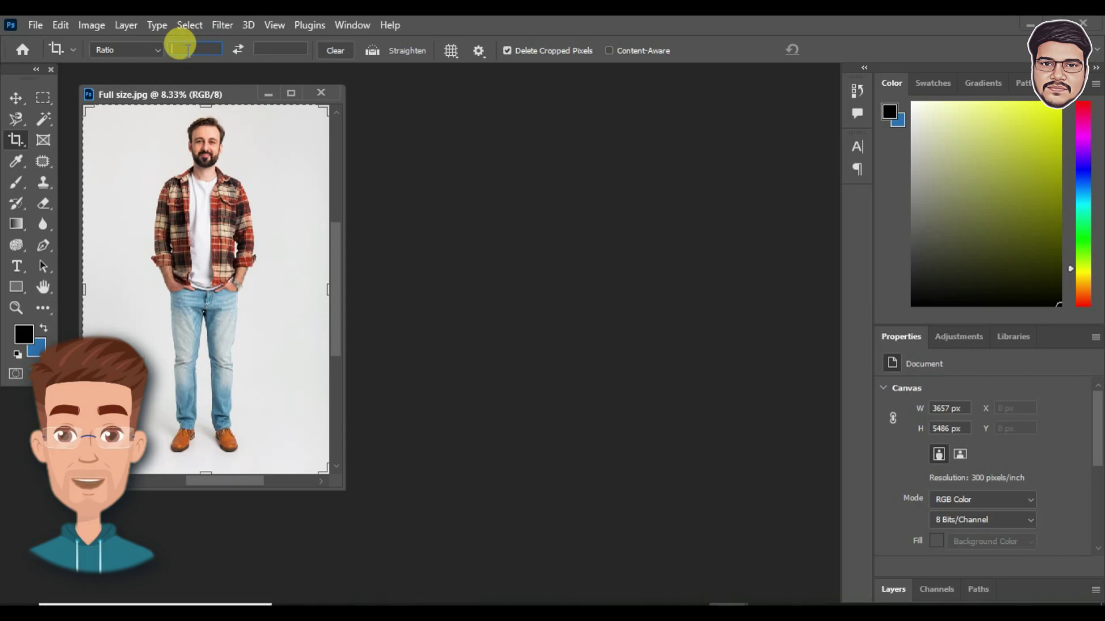
text(3.5)
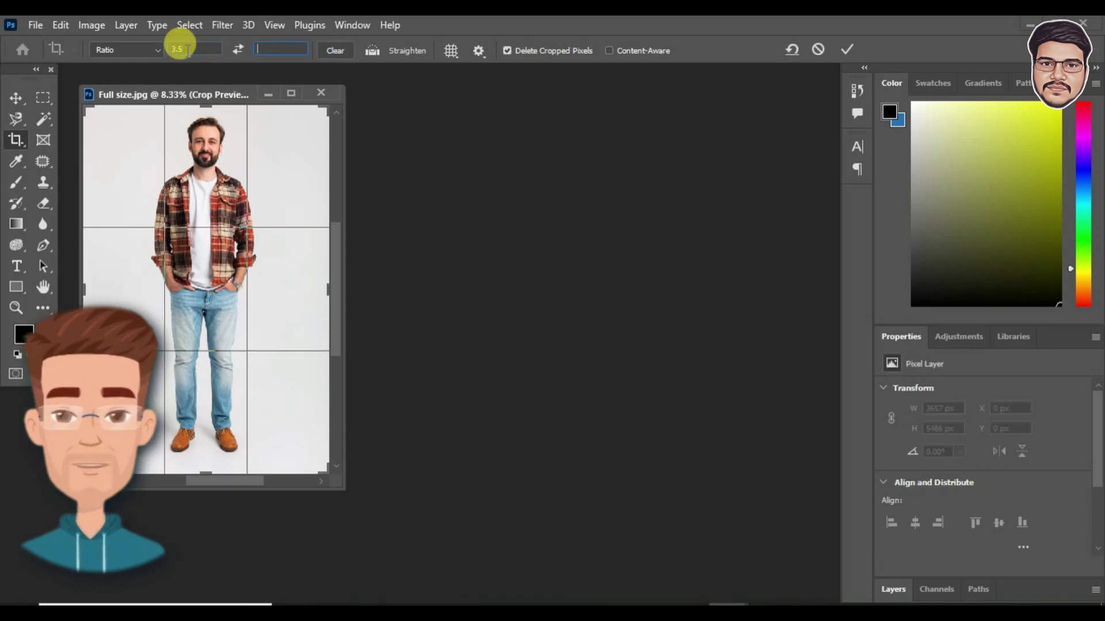
text(4.5)
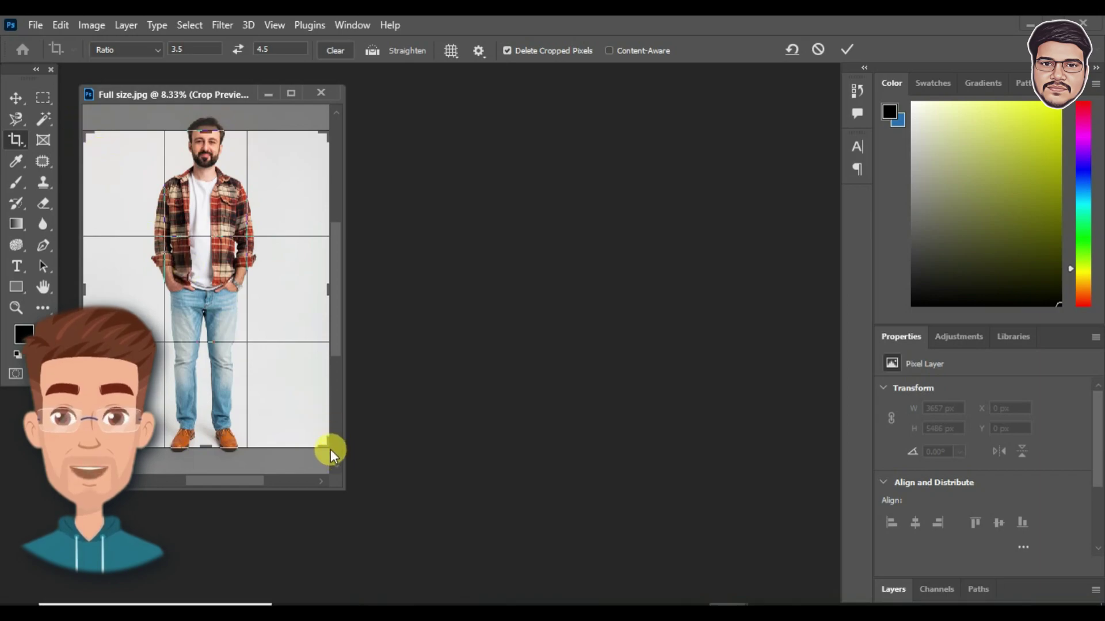
mouse_move(330, 449)
mouse_down()
mouse_move(225, 329)
mouse_move(126, 313)
mouse_up()
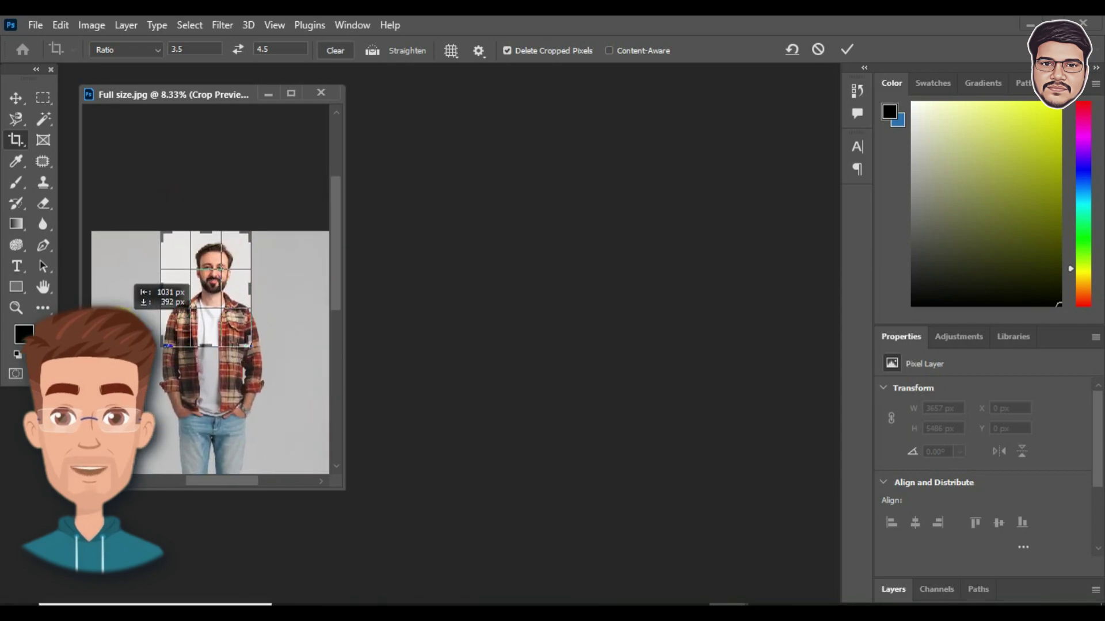
drag(236, 319, 195, 282)
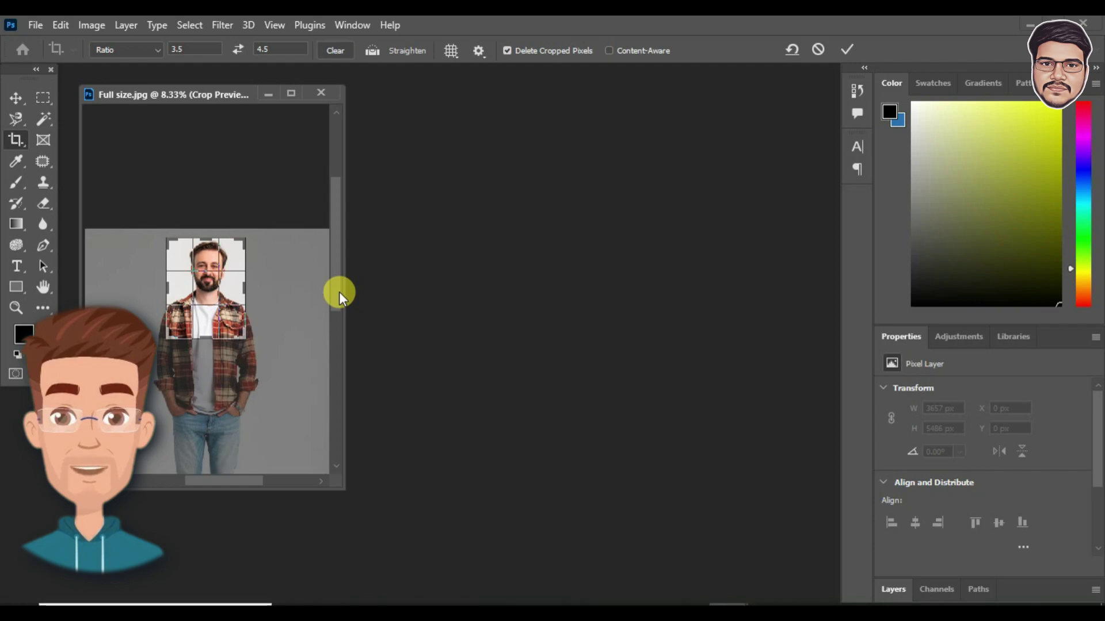
key(Return)
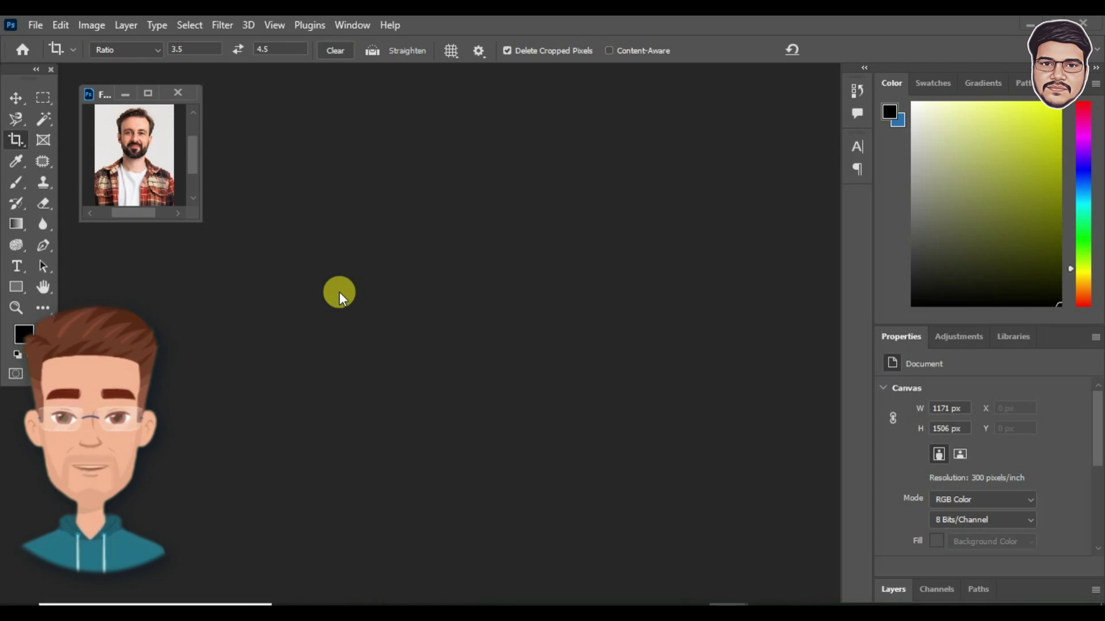
key(ctrl+0)
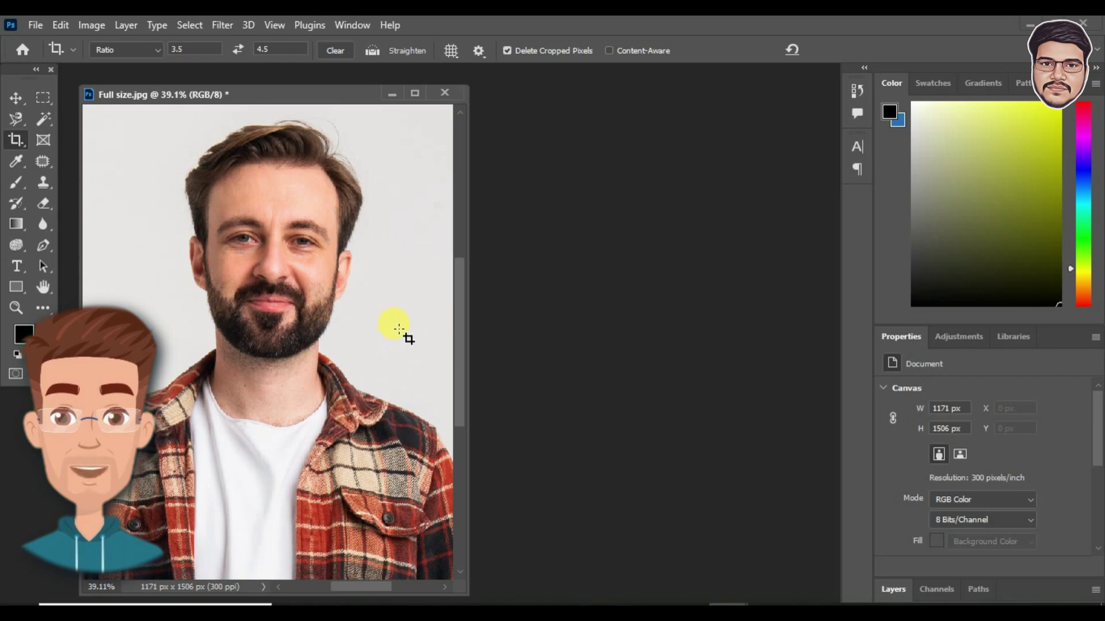
Magic Wand-select the light background and set the background colour swatch to white
click(49, 121)
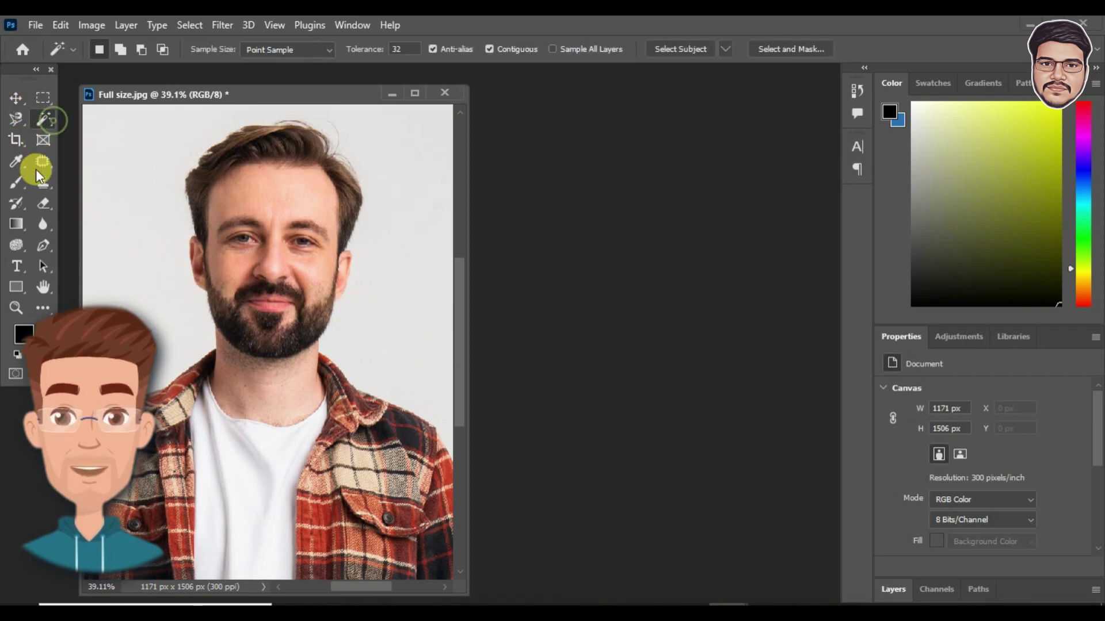
click(117, 188)
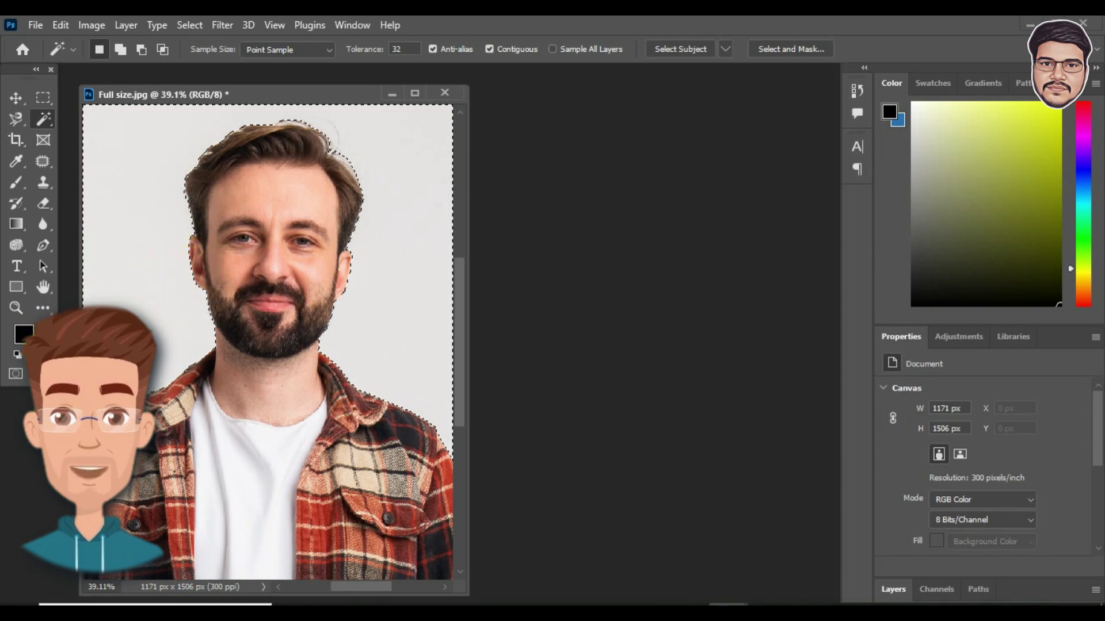
click(30, 343)
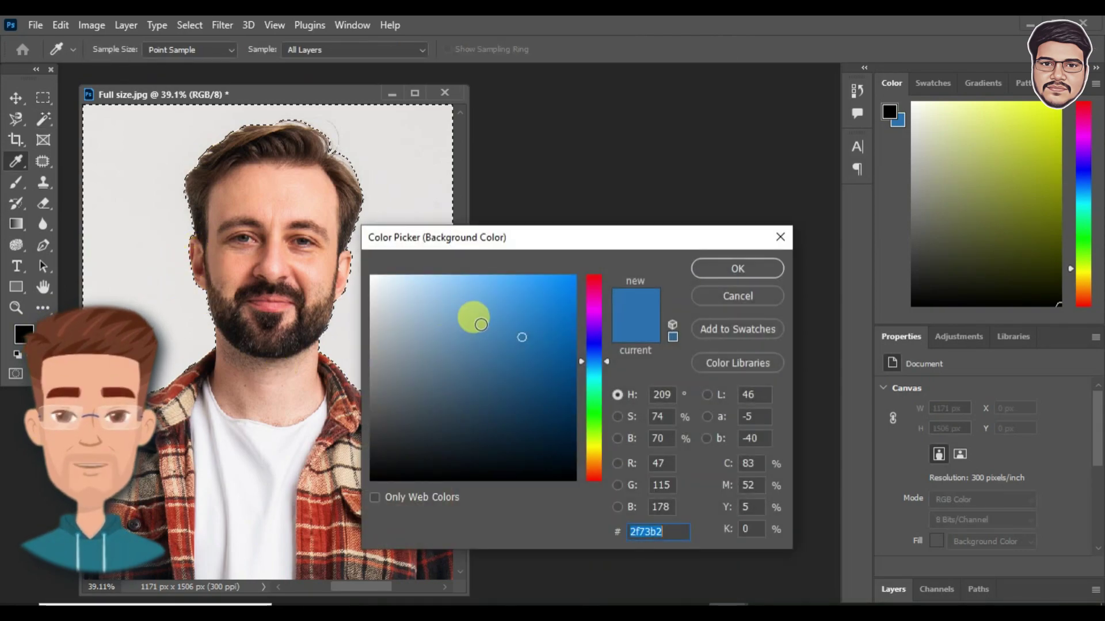
click(552, 299)
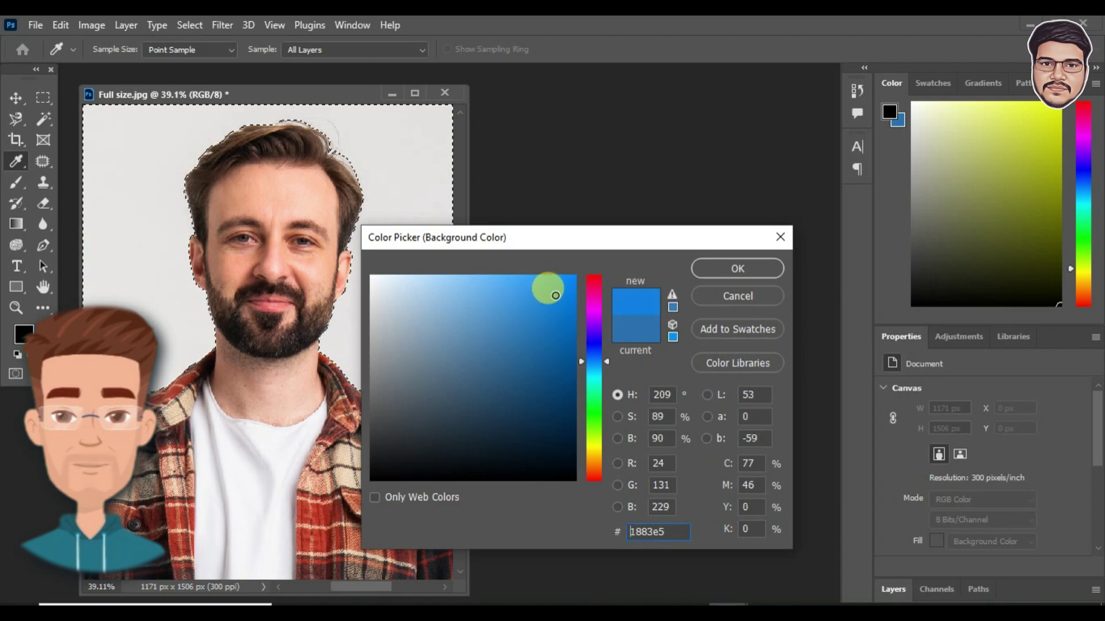
click(555, 296)
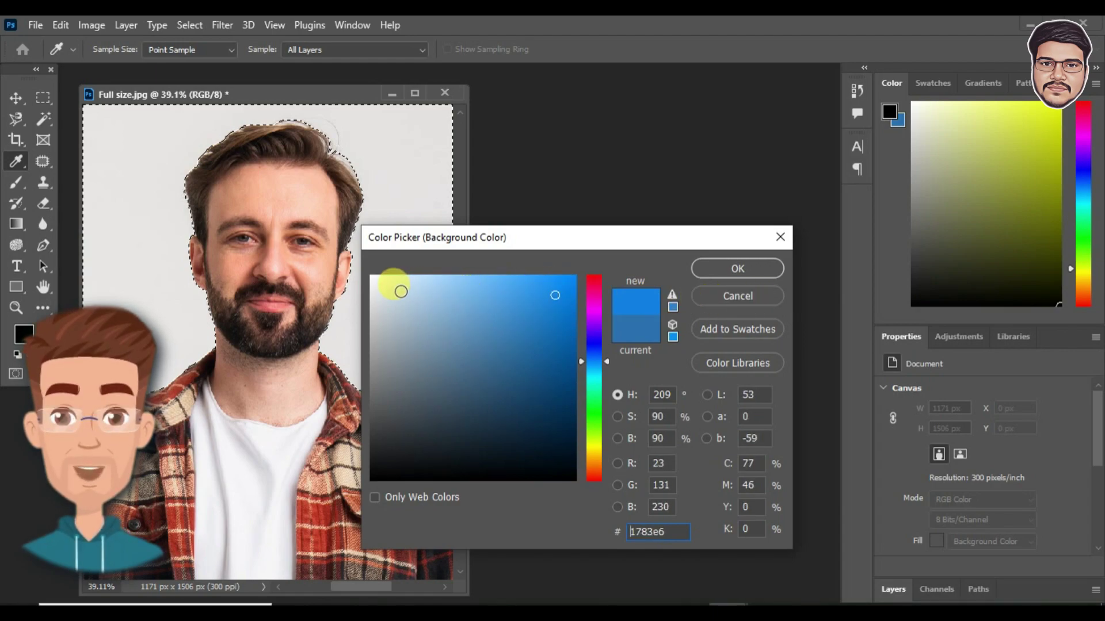
drag(393, 285, 371, 277)
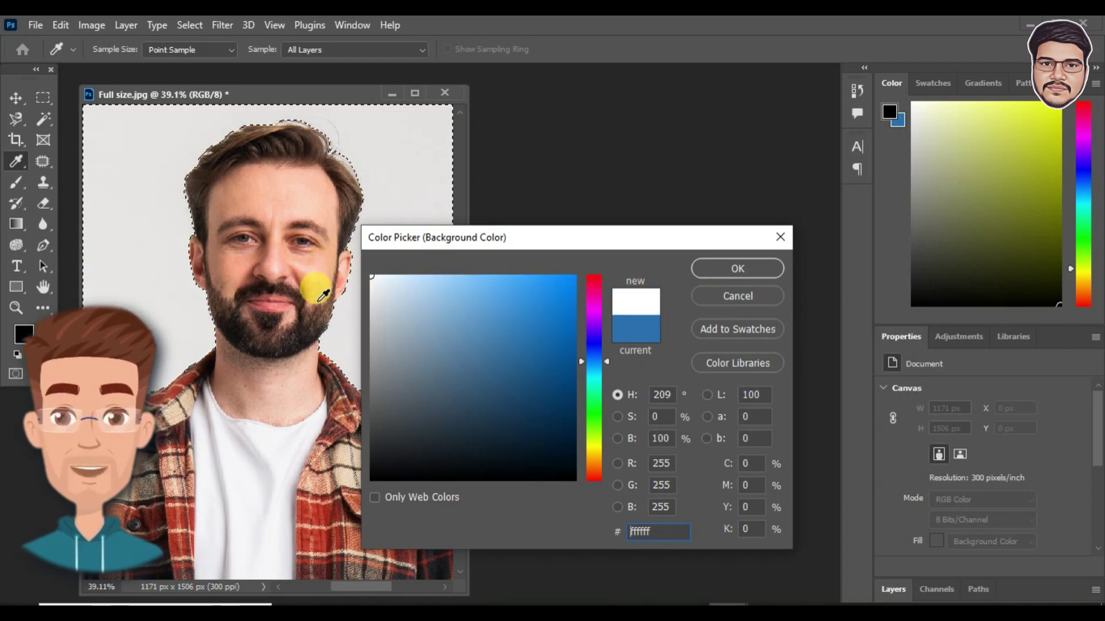
click(751, 263)
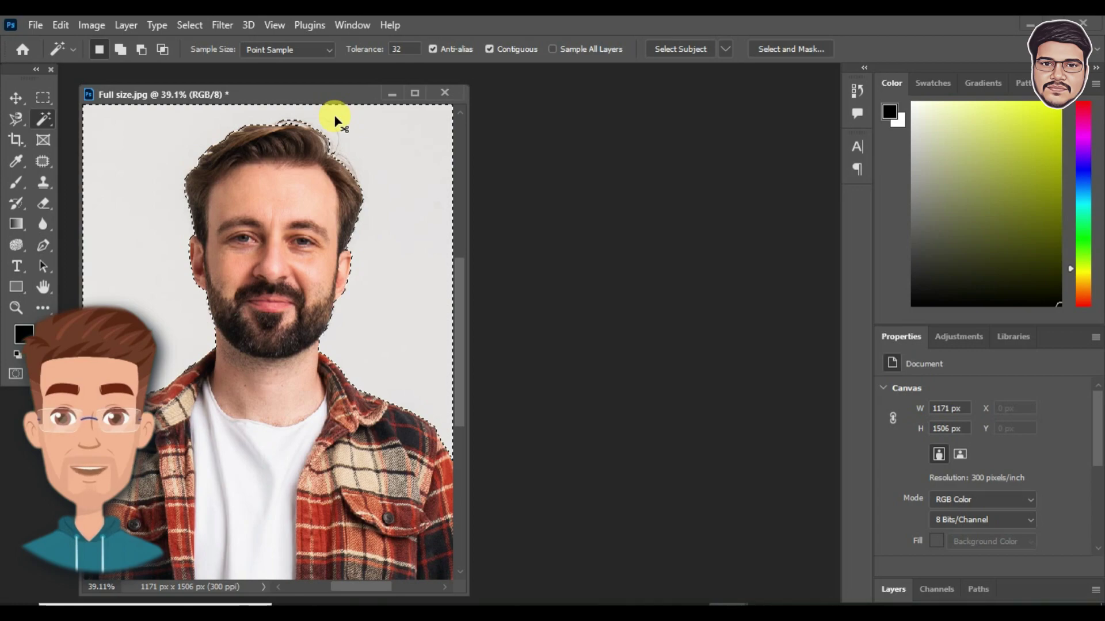
Inspect the face and hair edge up close, then feather the selection by 3 pixels
key(ctrl+plus)
key(ctrl+plus)
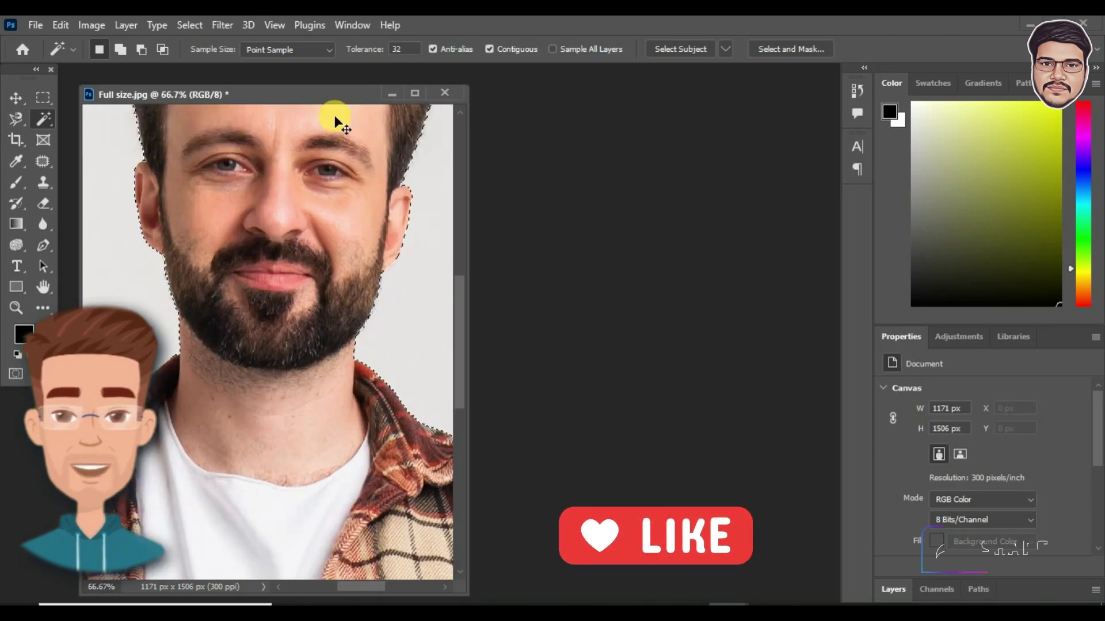
key(ctrl+plus)
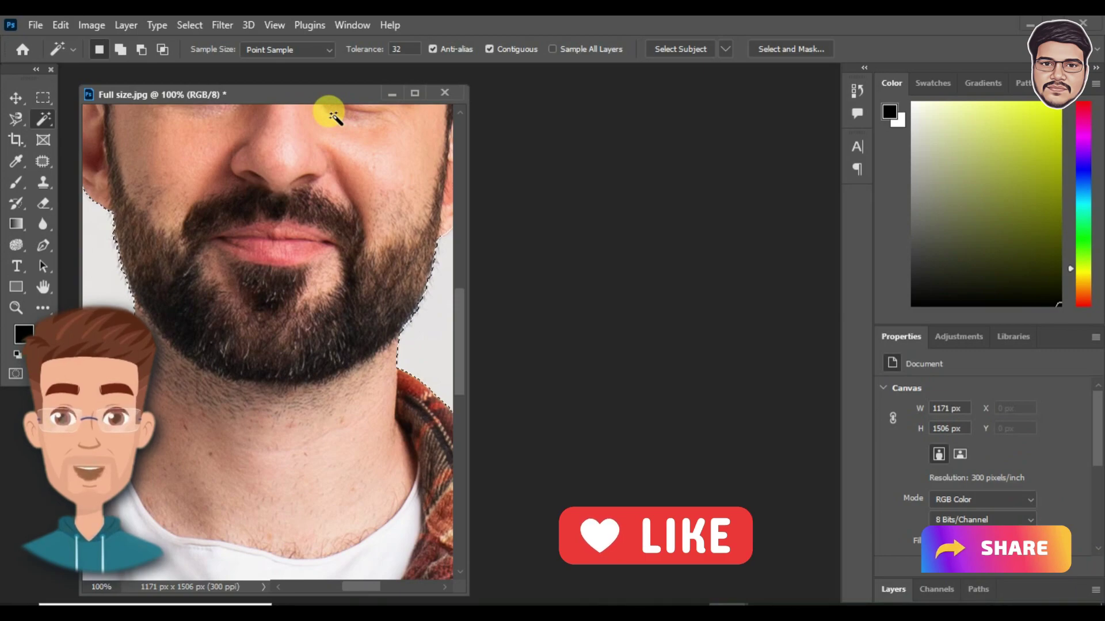
drag(259, 144, 303, 382)
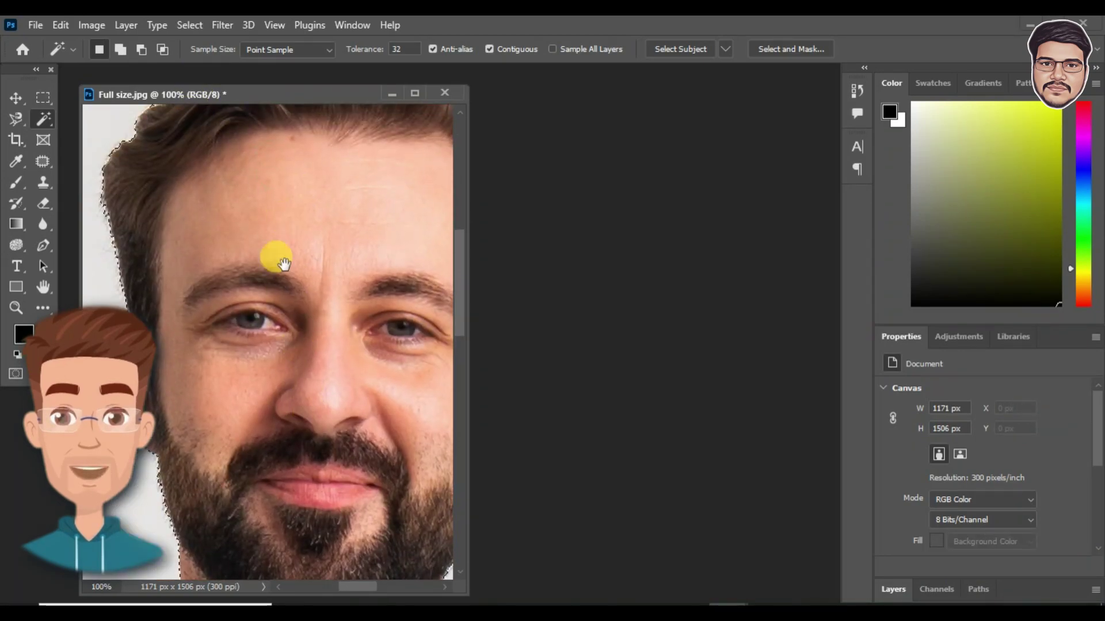
mouse_move(284, 264)
mouse_down()
mouse_move(316, 286)
mouse_move(241, 296)
mouse_move(242, 310)
mouse_up()
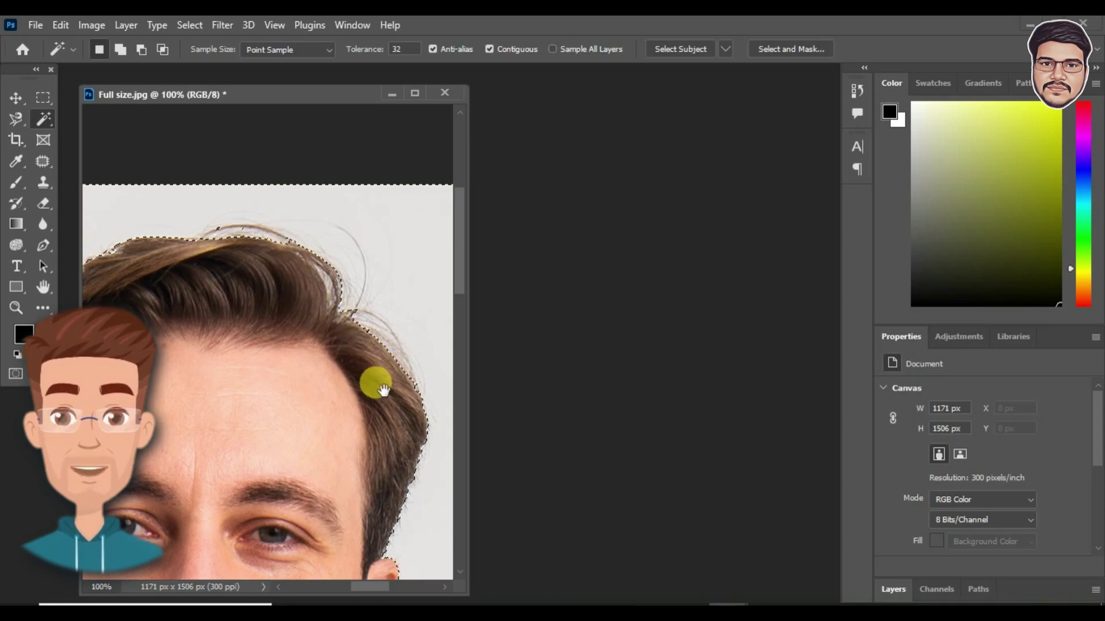
drag(383, 392, 276, 217)
drag(241, 340, 436, 151)
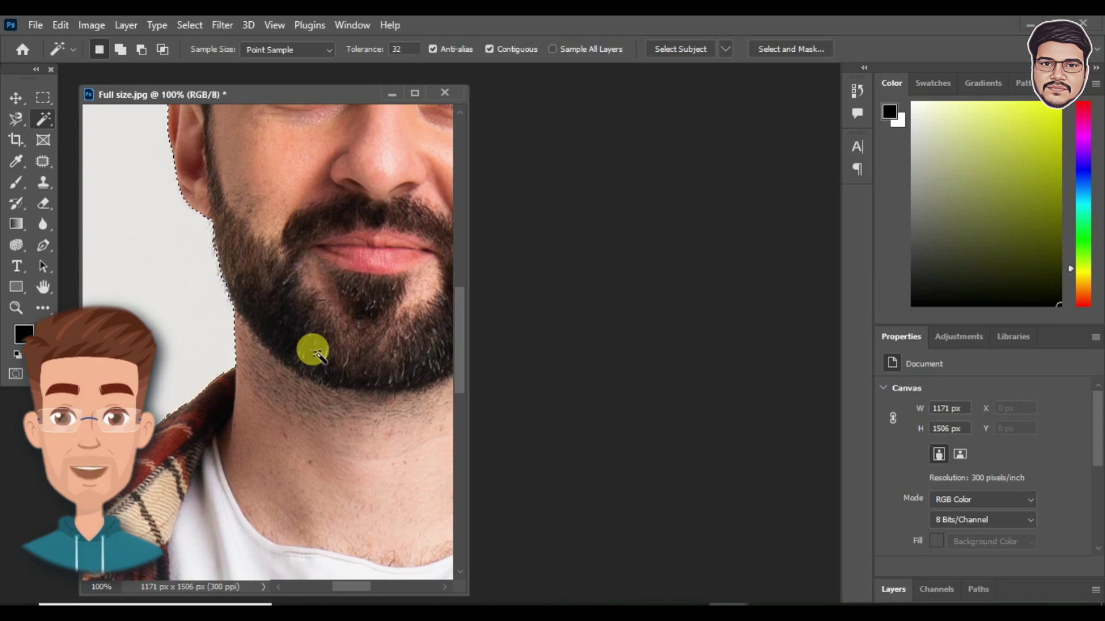
scroll(316, 354, down, 3)
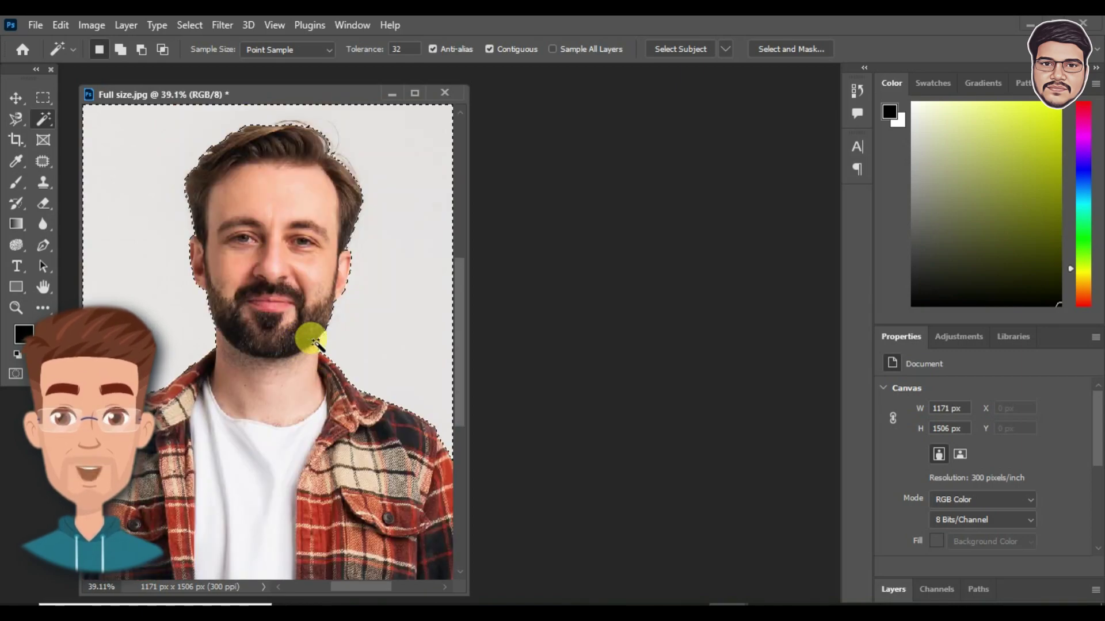
right_click(143, 225)
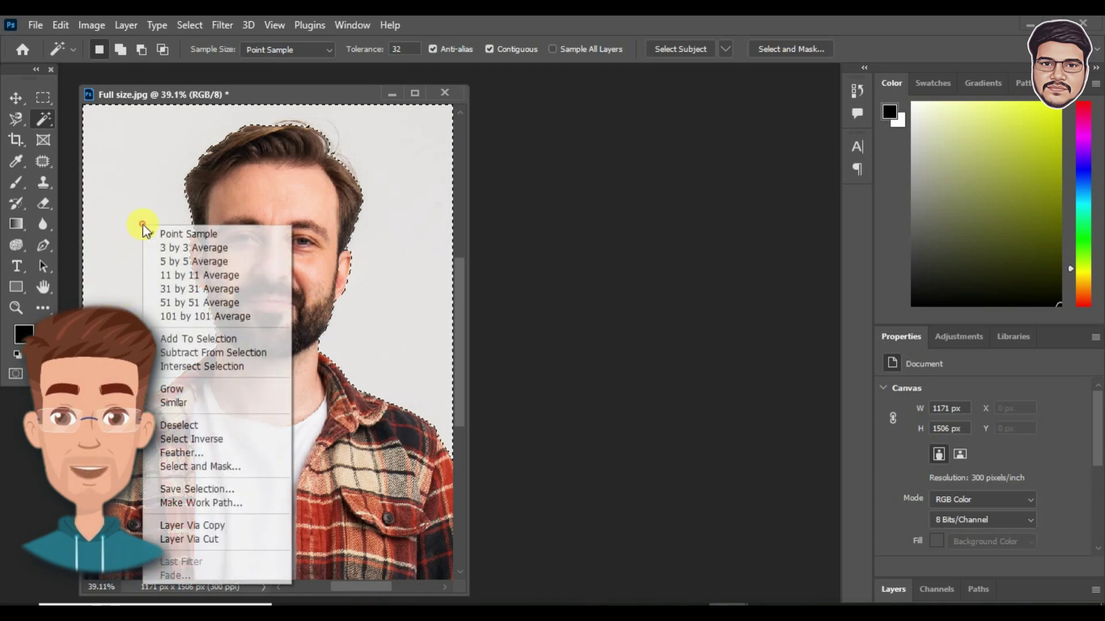
click(207, 453)
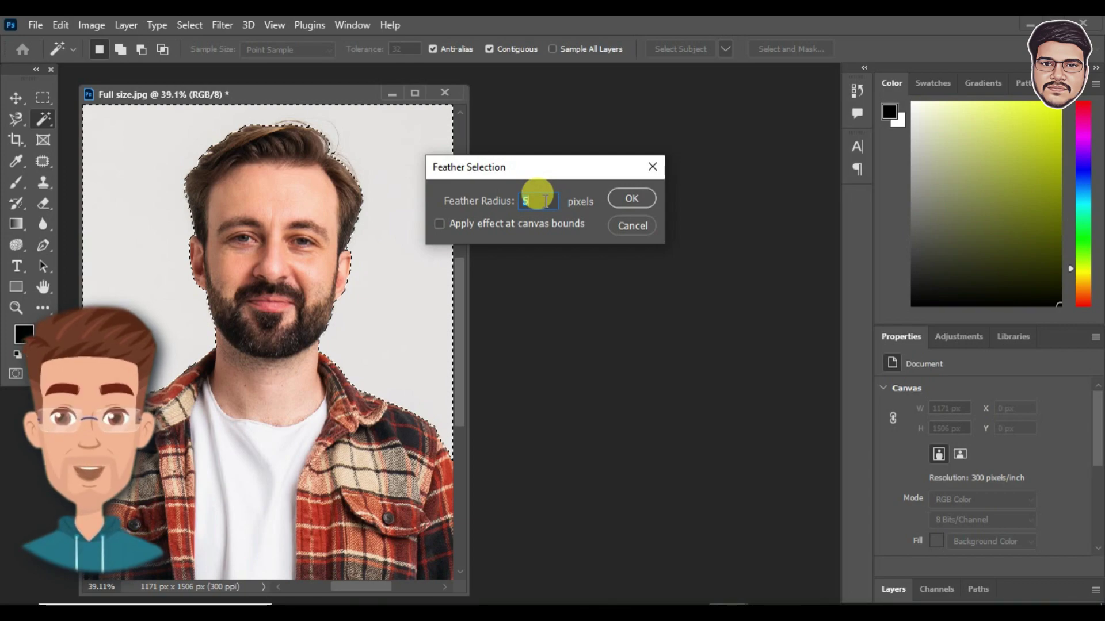
text(3)
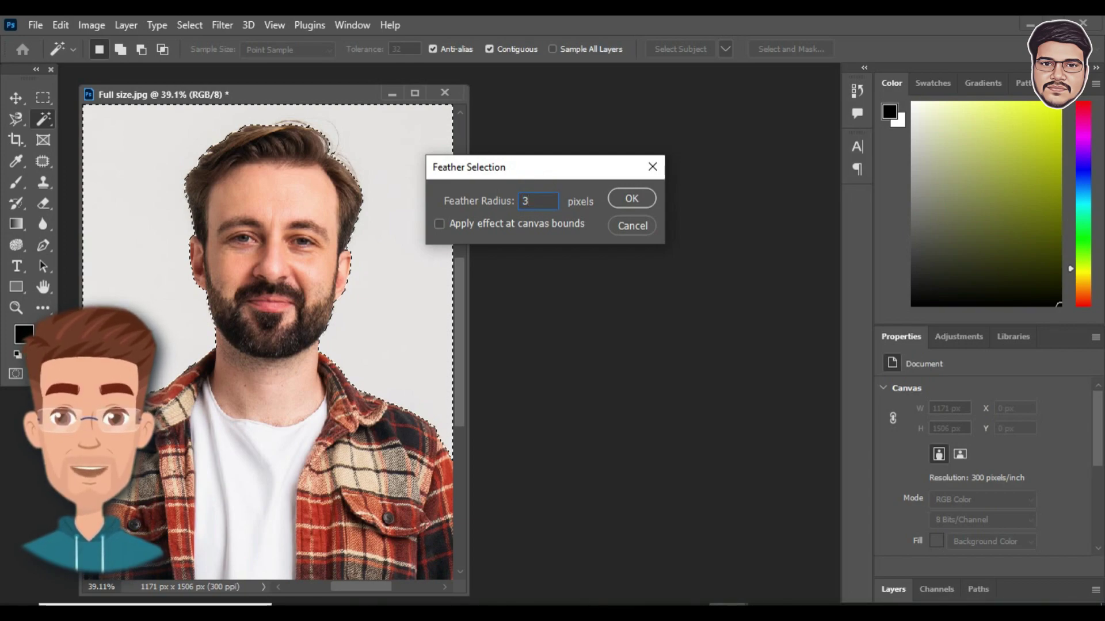
click(642, 195)
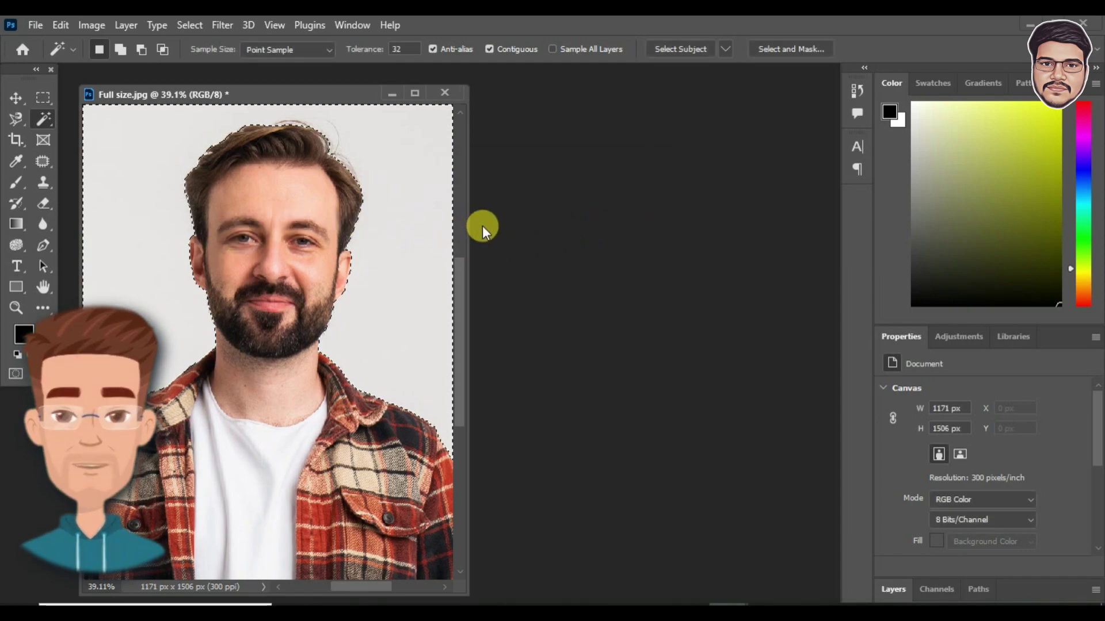
Fill the selected background with white and set the background colour to bright blue
key(shift+F5)
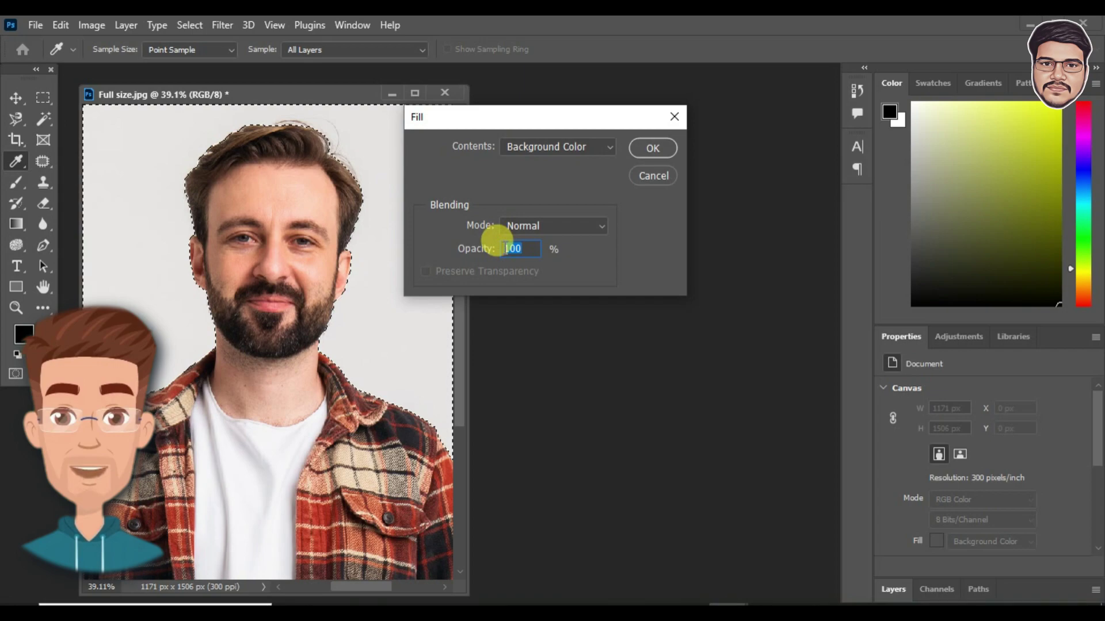
click(652, 149)
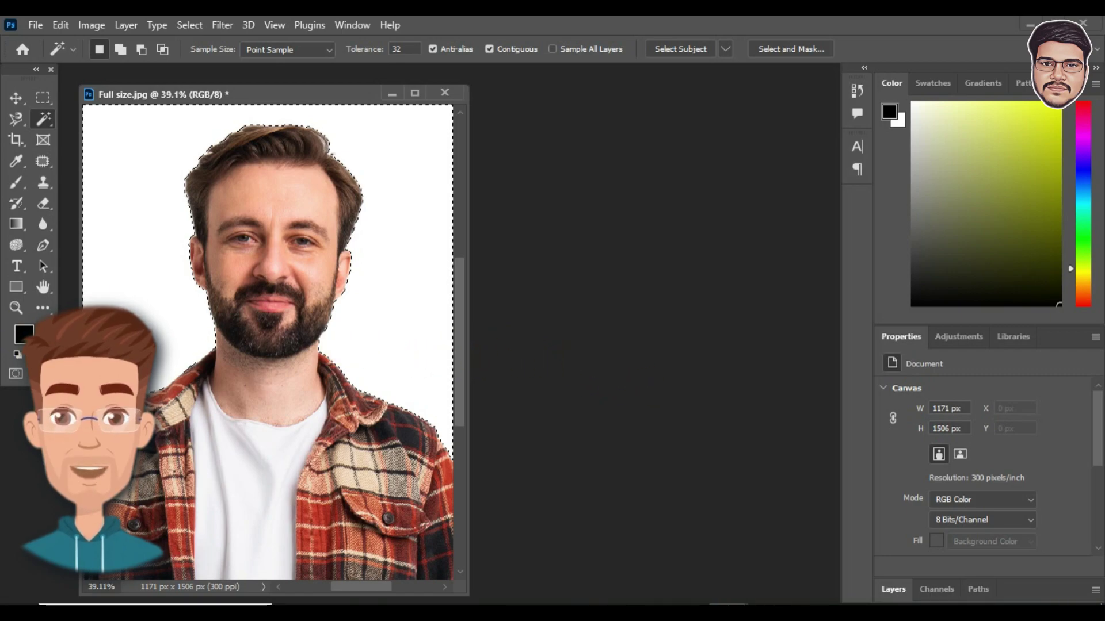
click(29, 347)
click(545, 303)
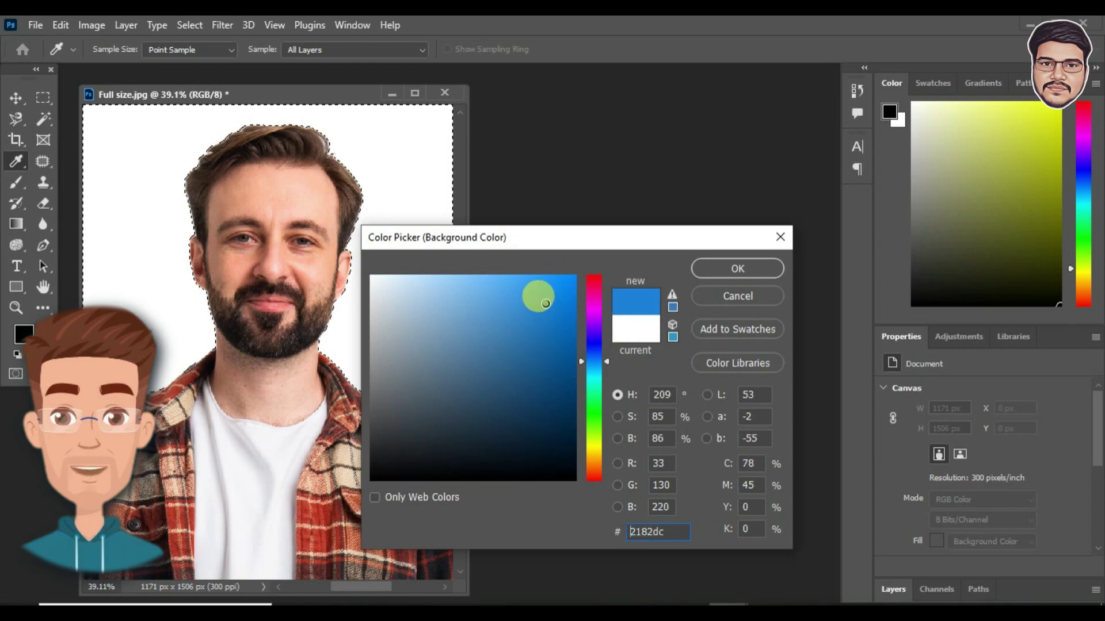
mouse_move(545, 303)
mouse_down()
mouse_move(547, 286)
mouse_move(571, 283)
mouse_up()
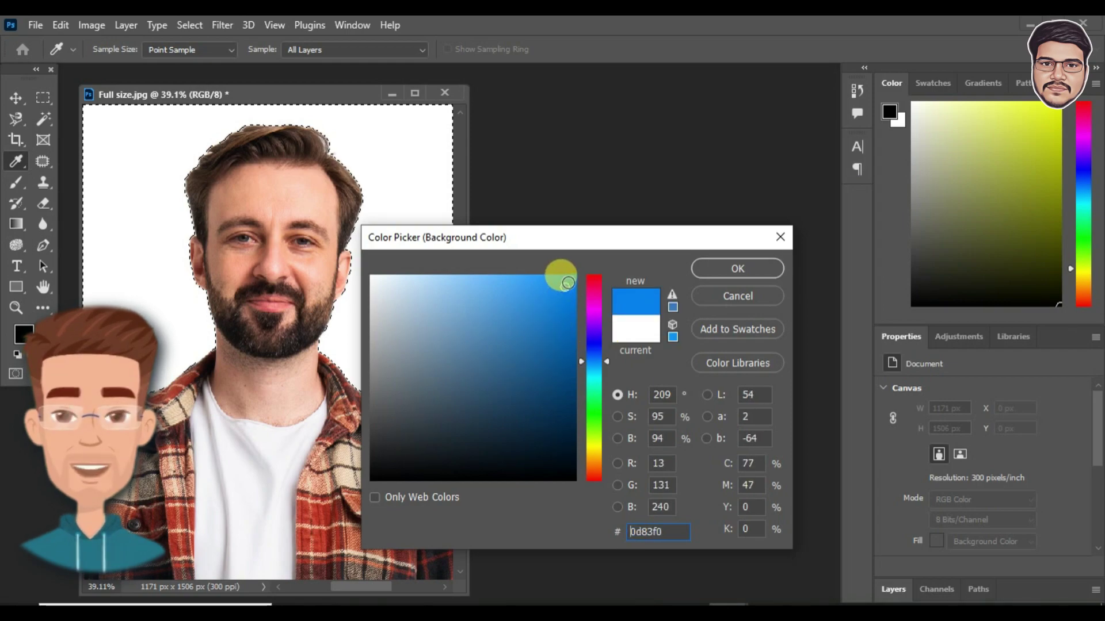
click(751, 268)
key(w)
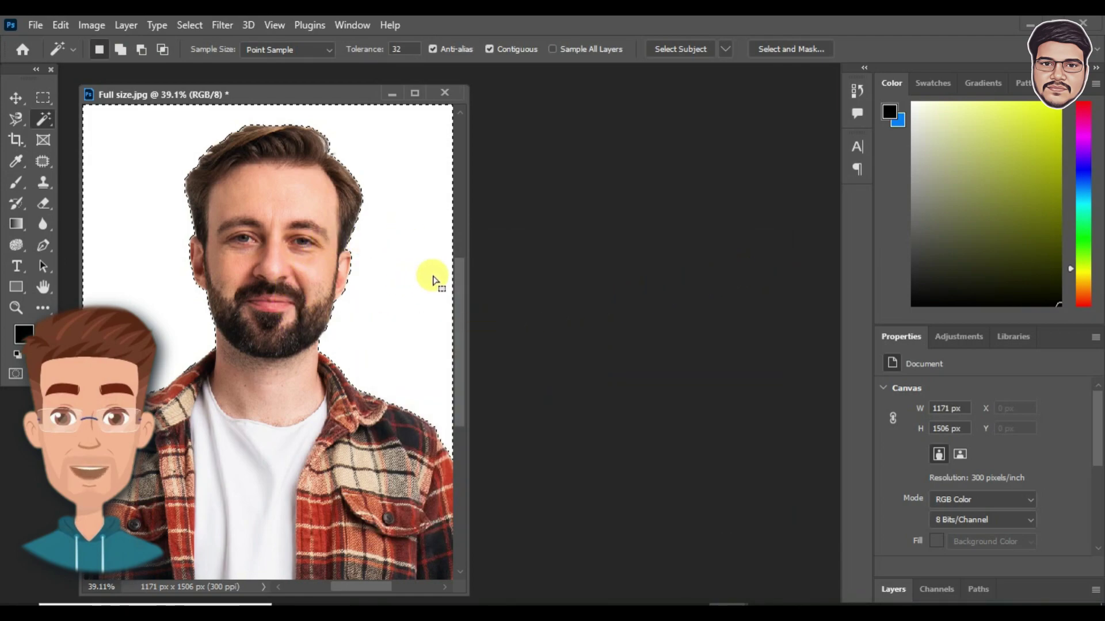
Fill the selection with the blue background colour and deselect it
key(i)
key(shift+BackSpace)
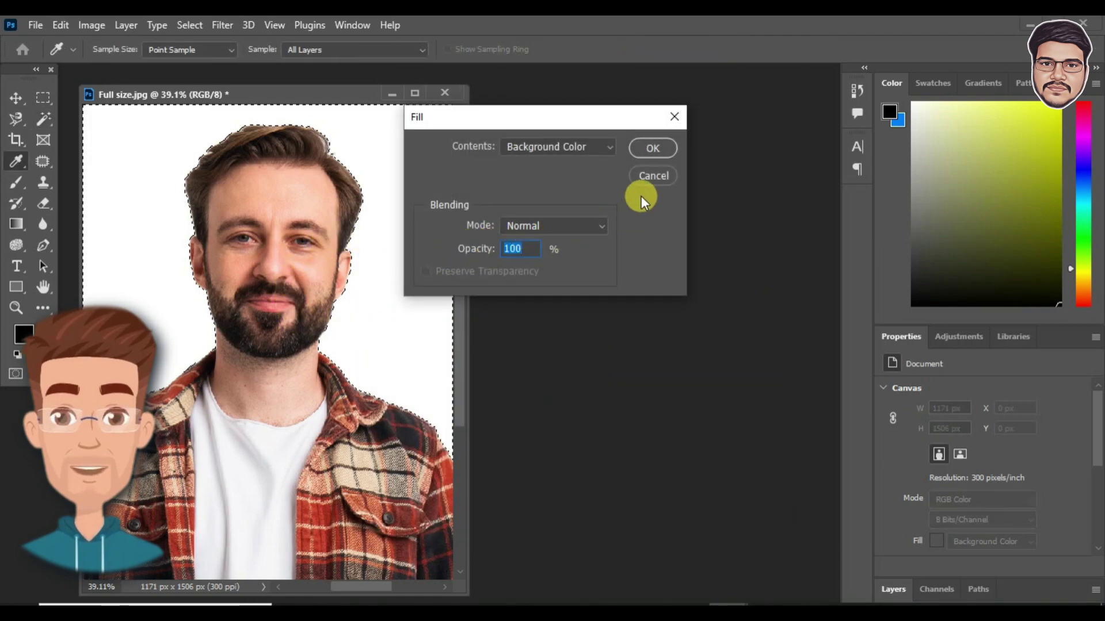
click(653, 148)
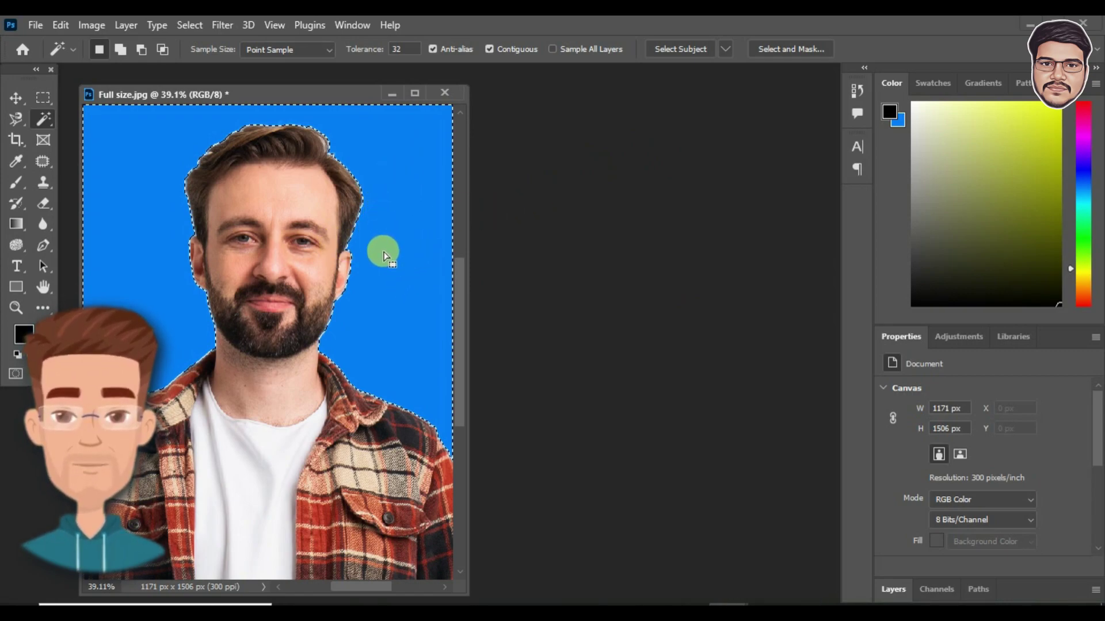
key(ctrl+d)
key(v)
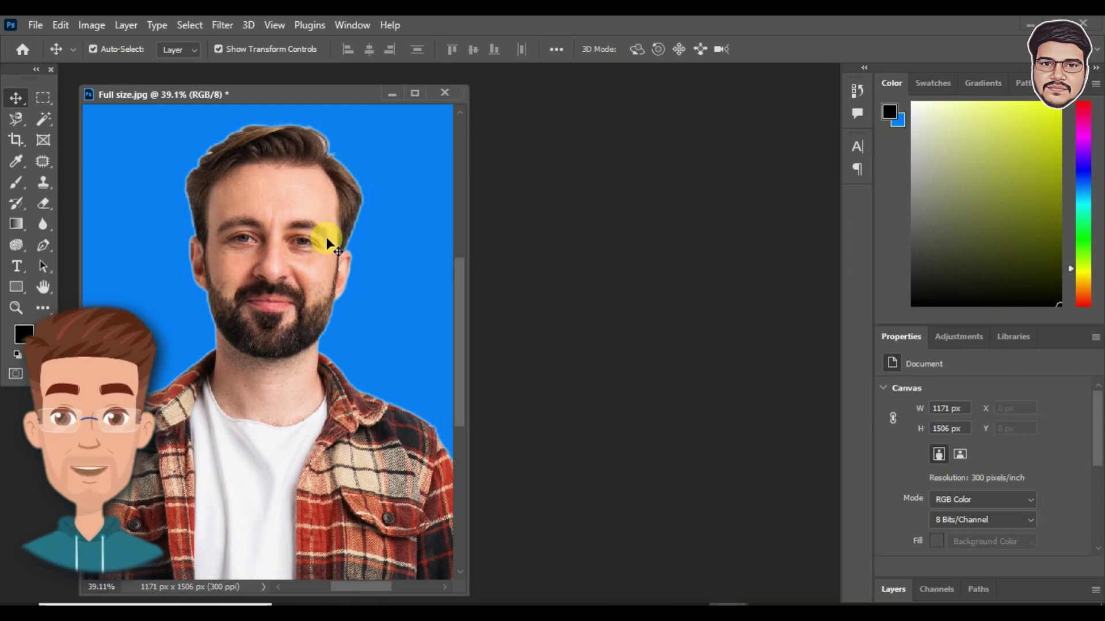
Apply a Curves adjustment to the portrait's tones, then start a new document
click(90, 23)
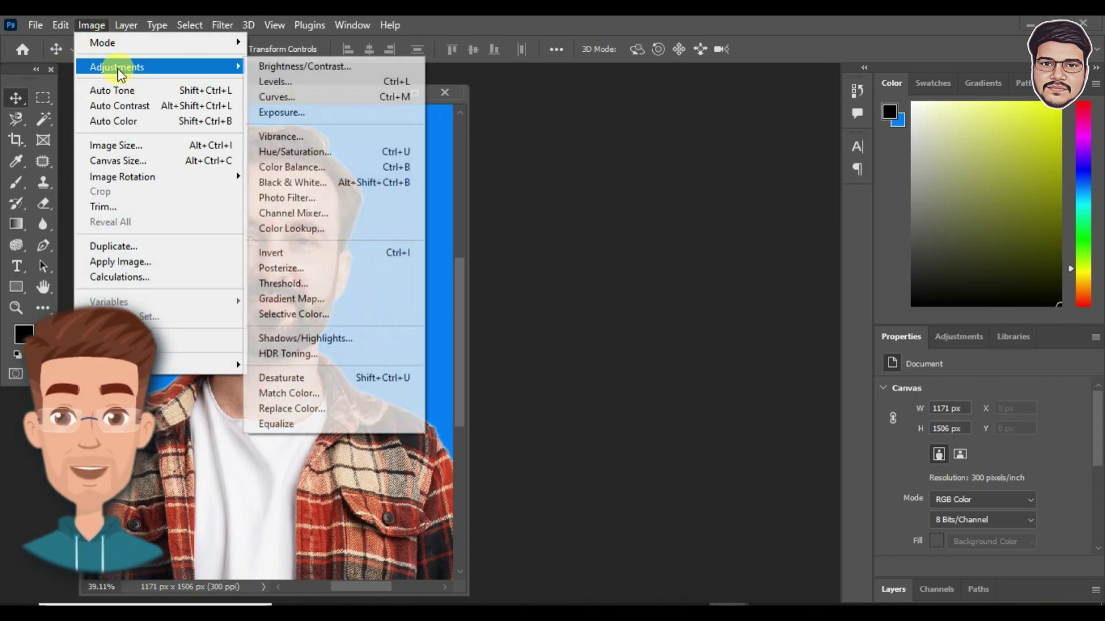
mouse_move(116, 67)
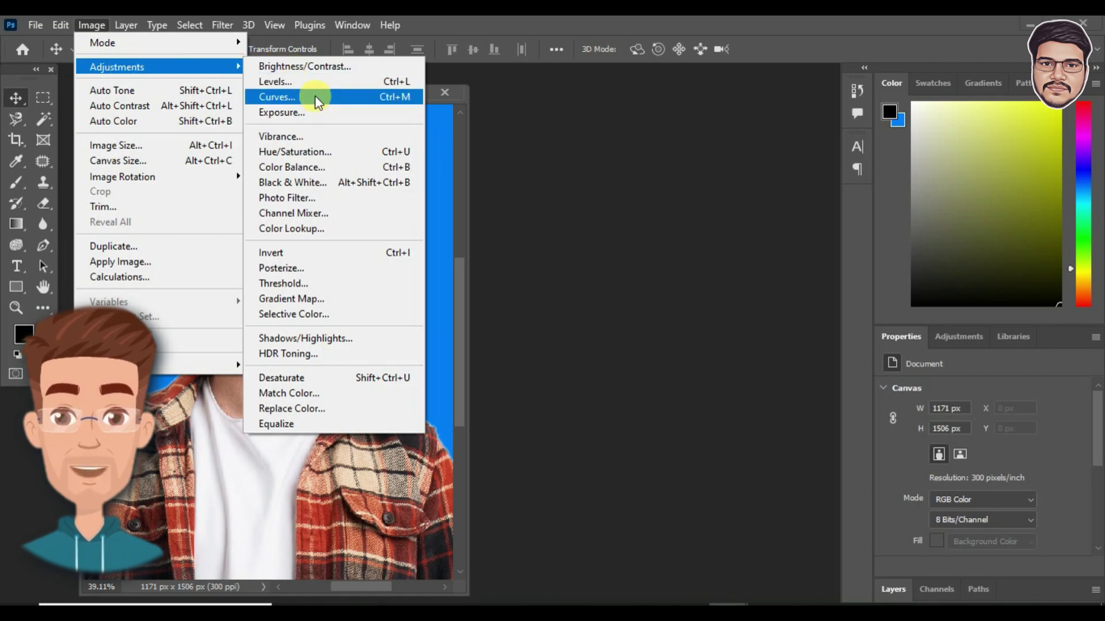
click(315, 96)
mouse_move(727, 279)
mouse_down()
mouse_move(743, 300)
mouse_move(720, 271)
mouse_move(723, 285)
mouse_up()
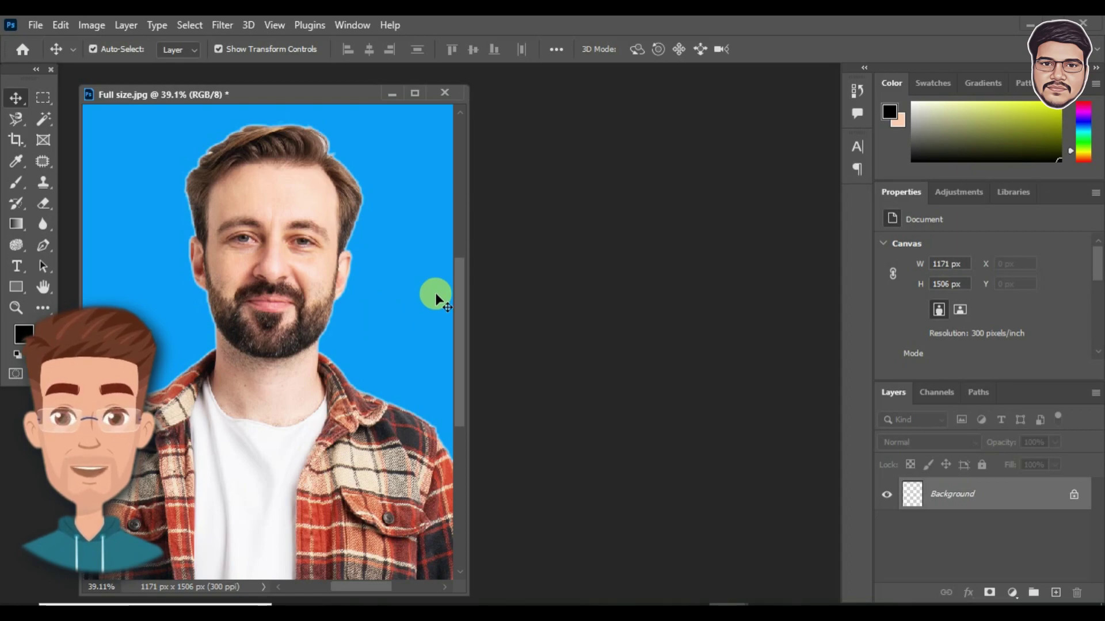
key(ctrl+n)
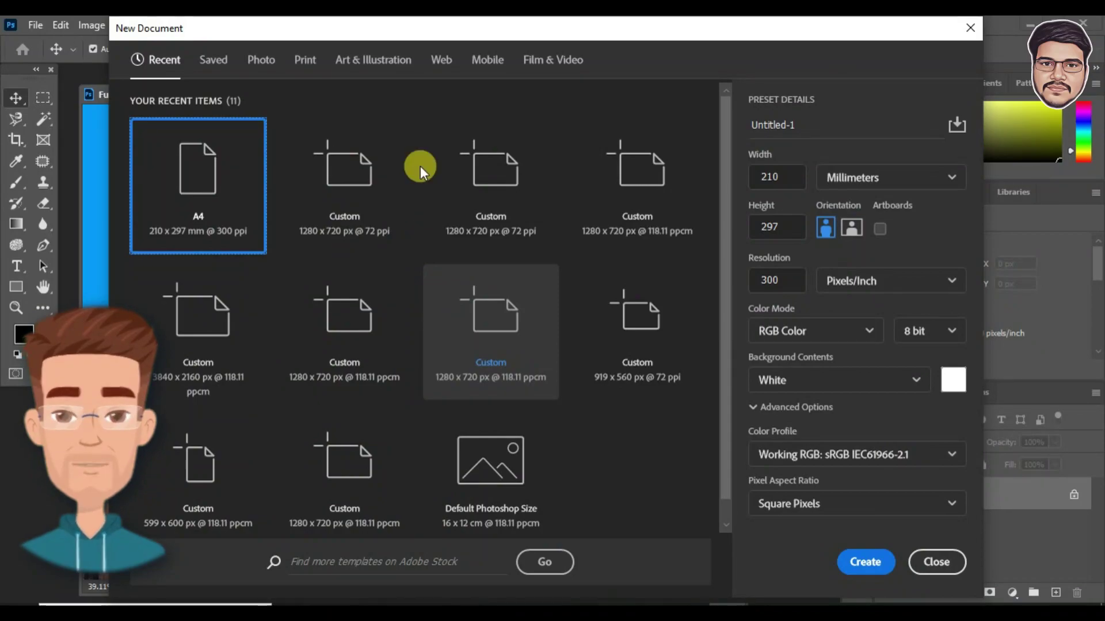
Create a blank A4 document at 300 ppi from the Print presets
click(305, 59)
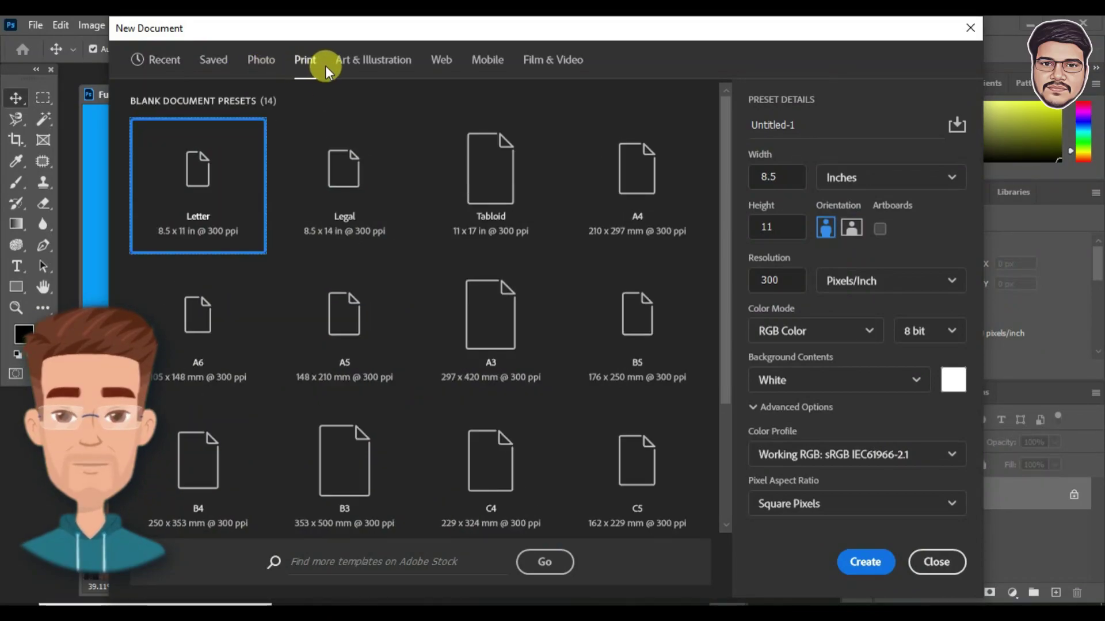
click(664, 221)
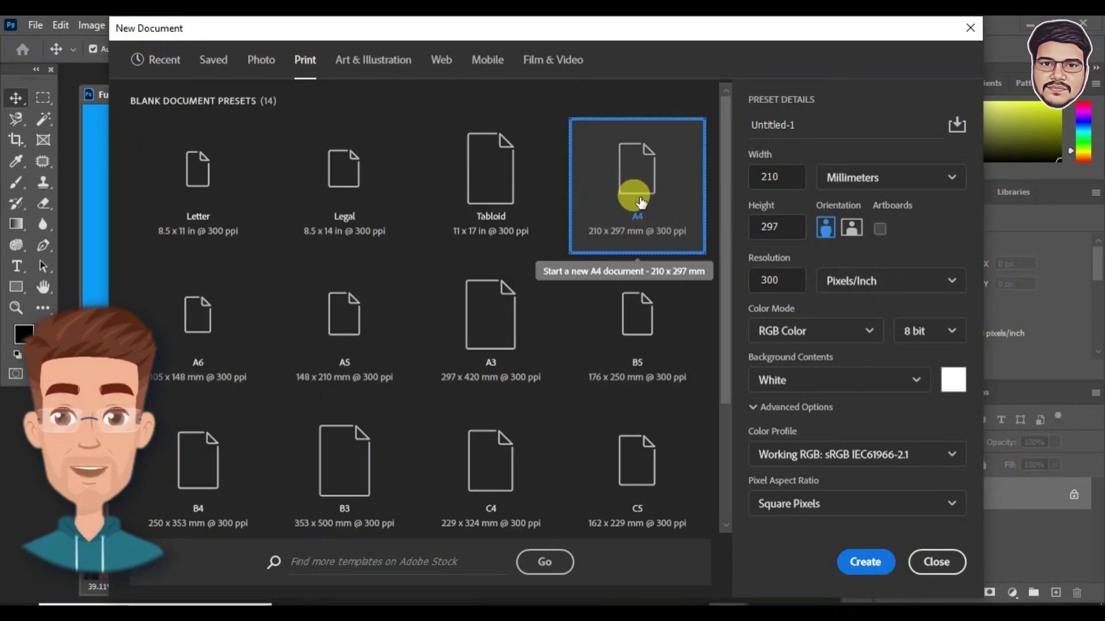
click(863, 562)
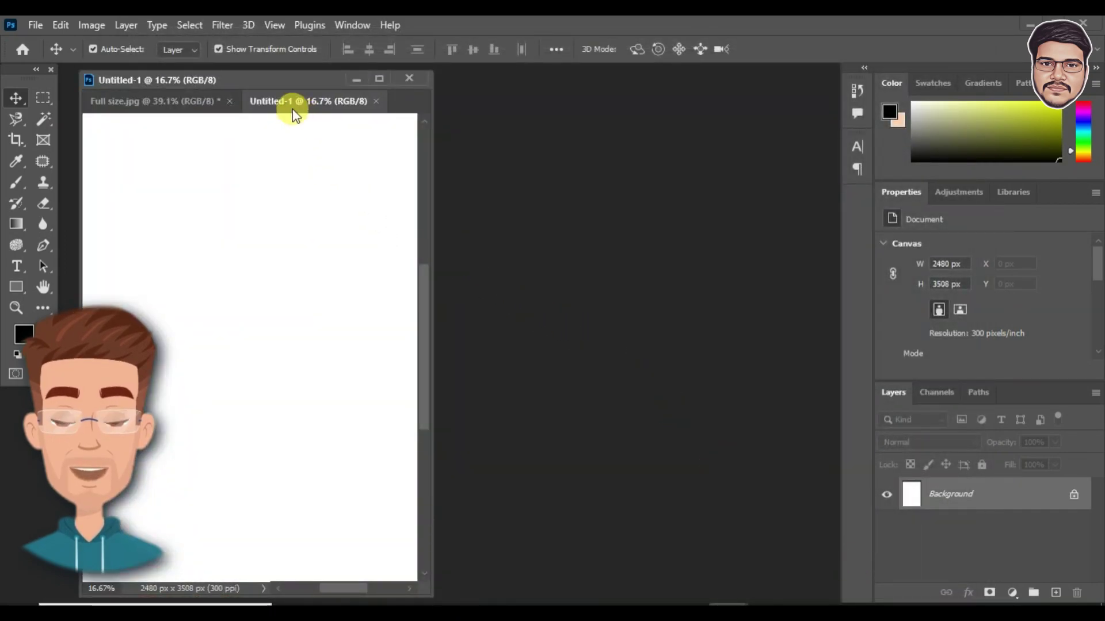
Copy the portrait onto the A4 page, scale it to about 48%, and move it top-left
mouse_move(280, 104)
mouse_down()
mouse_move(537, 136)
mouse_move(509, 109)
mouse_up()
click(268, 193)
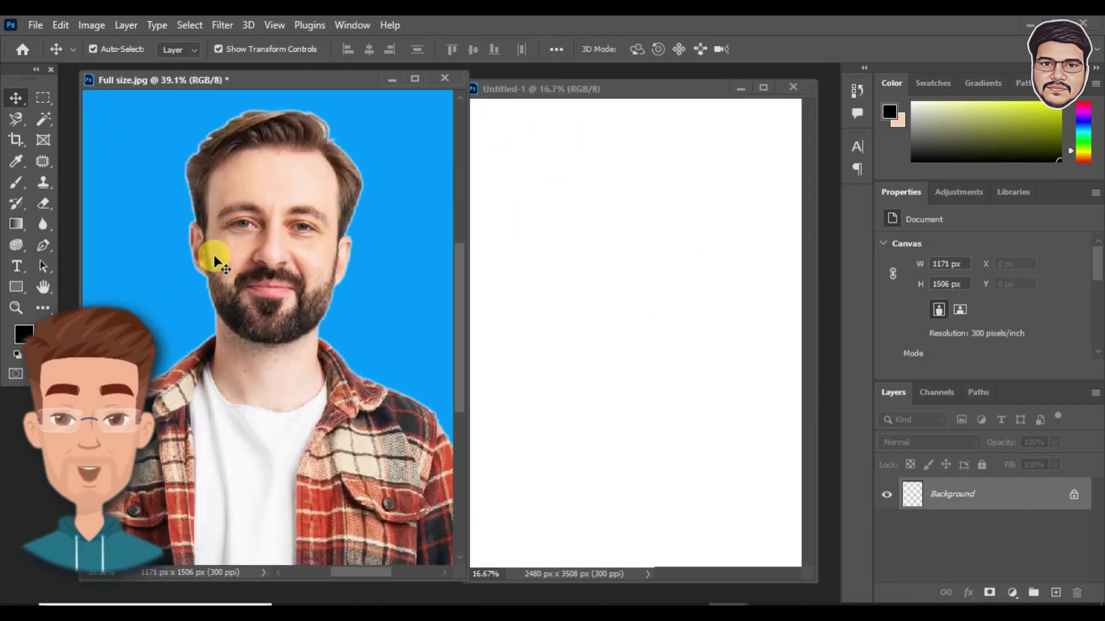
click(163, 195)
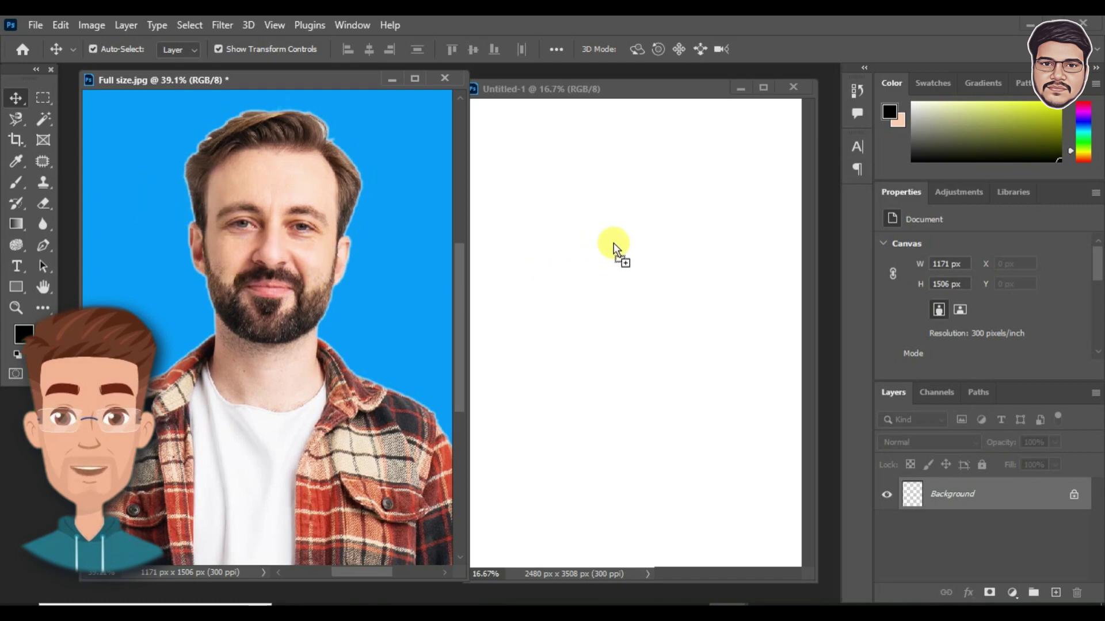
drag(151, 201, 625, 211)
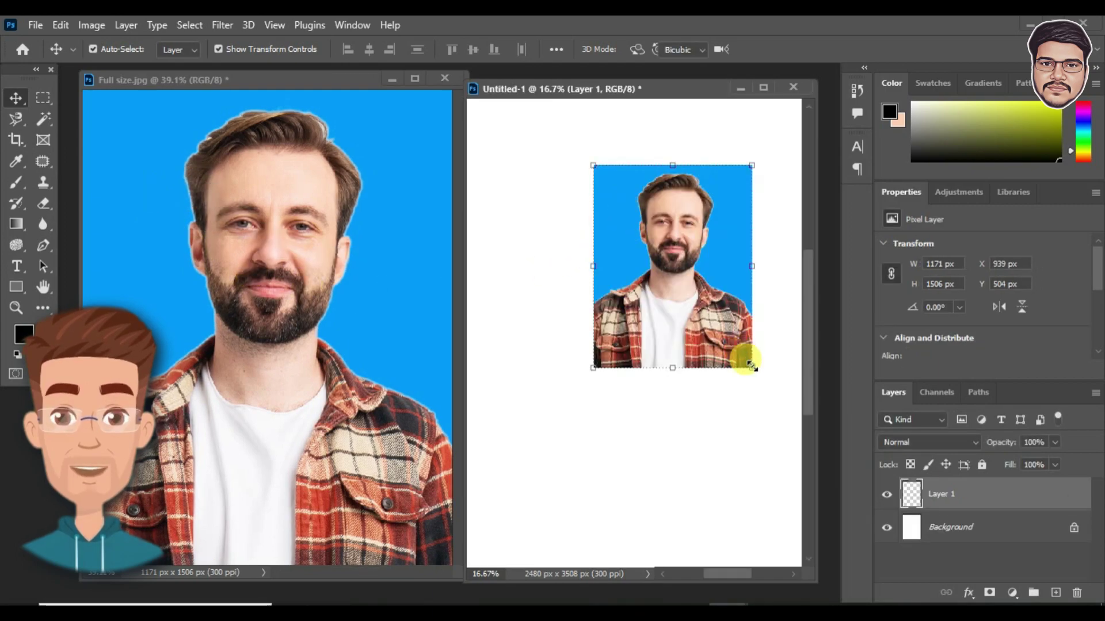
drag(751, 365, 669, 263)
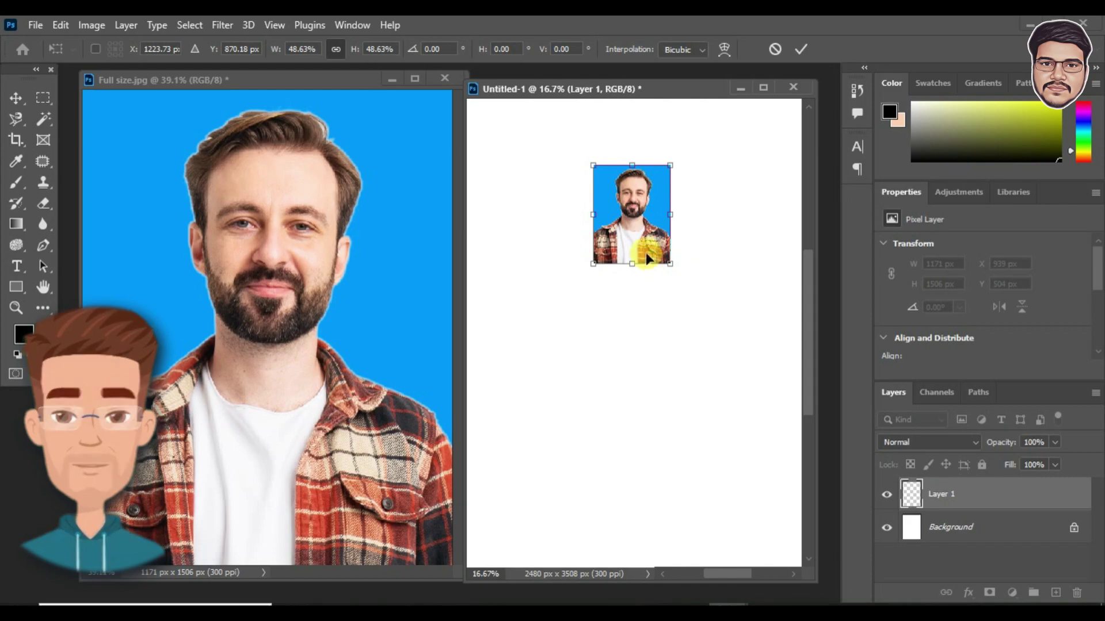
key(Return)
drag(637, 218, 524, 160)
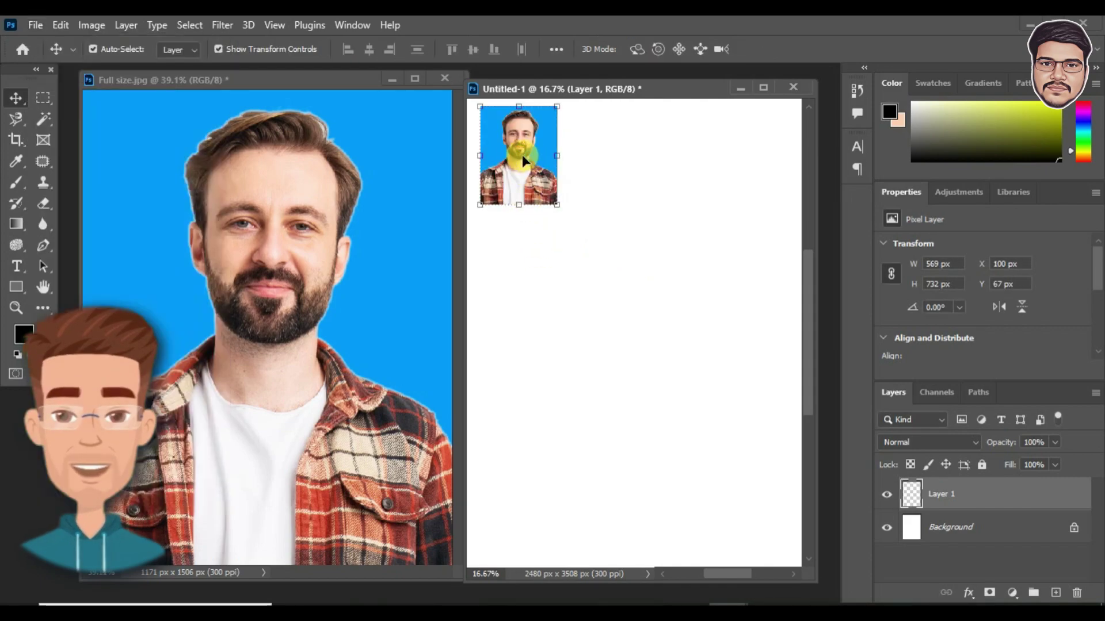
Stroke the passport photo with a 3 px black border, location Center
click(61, 24)
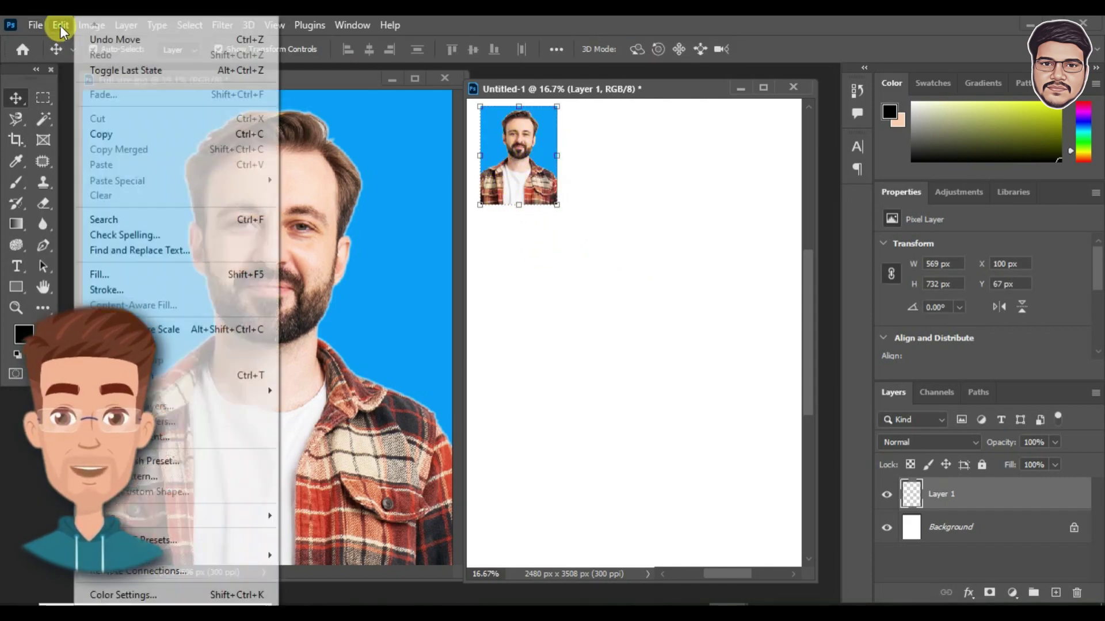
click(136, 289)
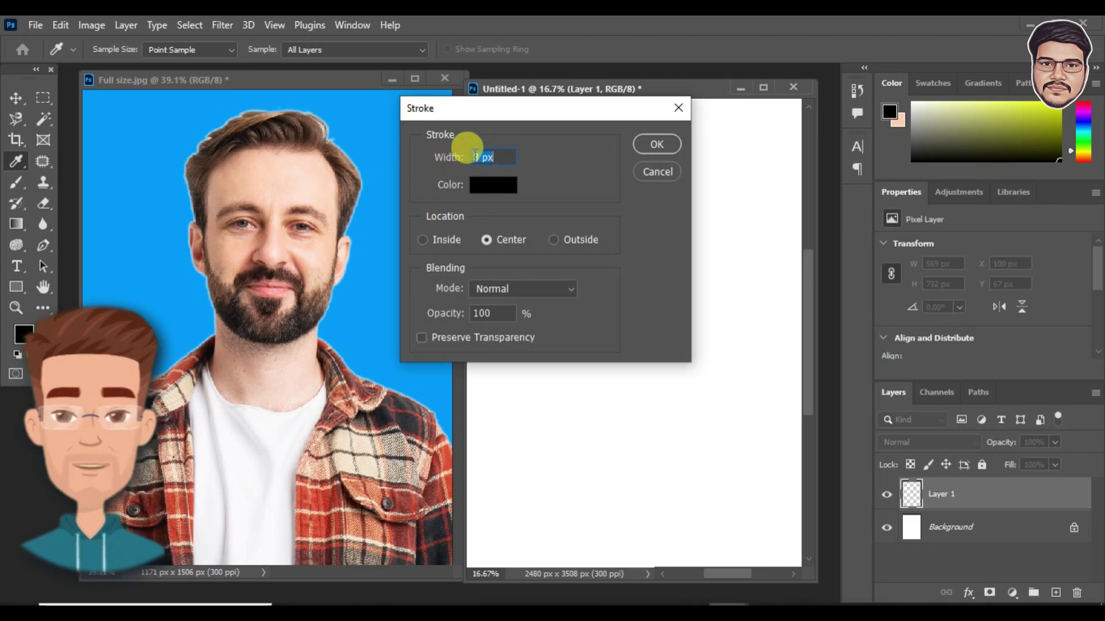
text(3)
click(483, 184)
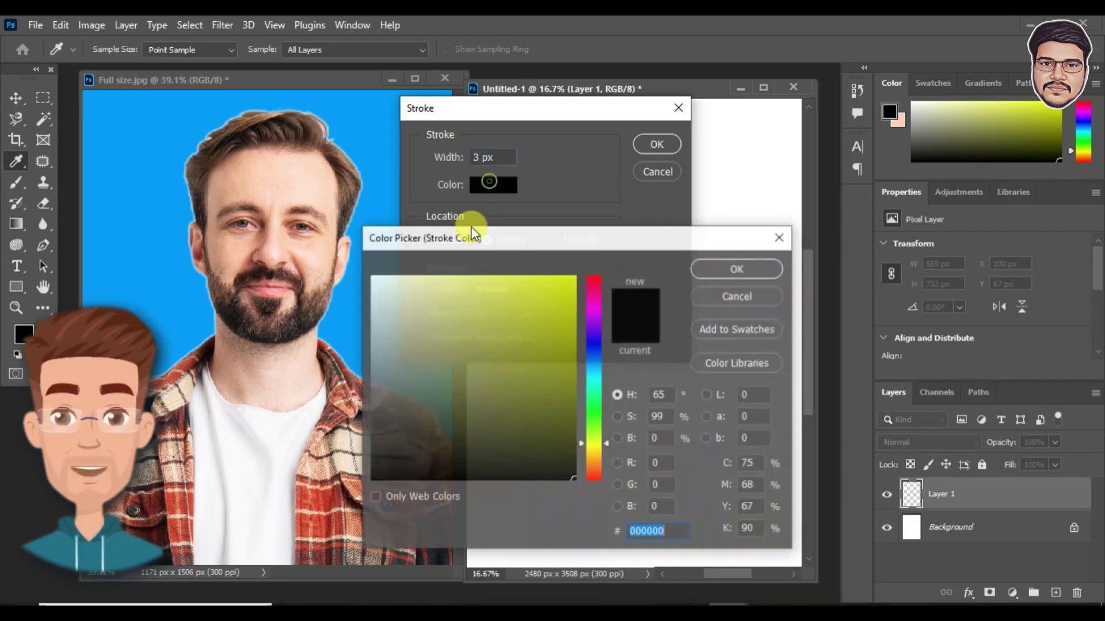
mouse_move(551, 412)
mouse_down()
mouse_move(415, 498)
mouse_move(356, 492)
mouse_up()
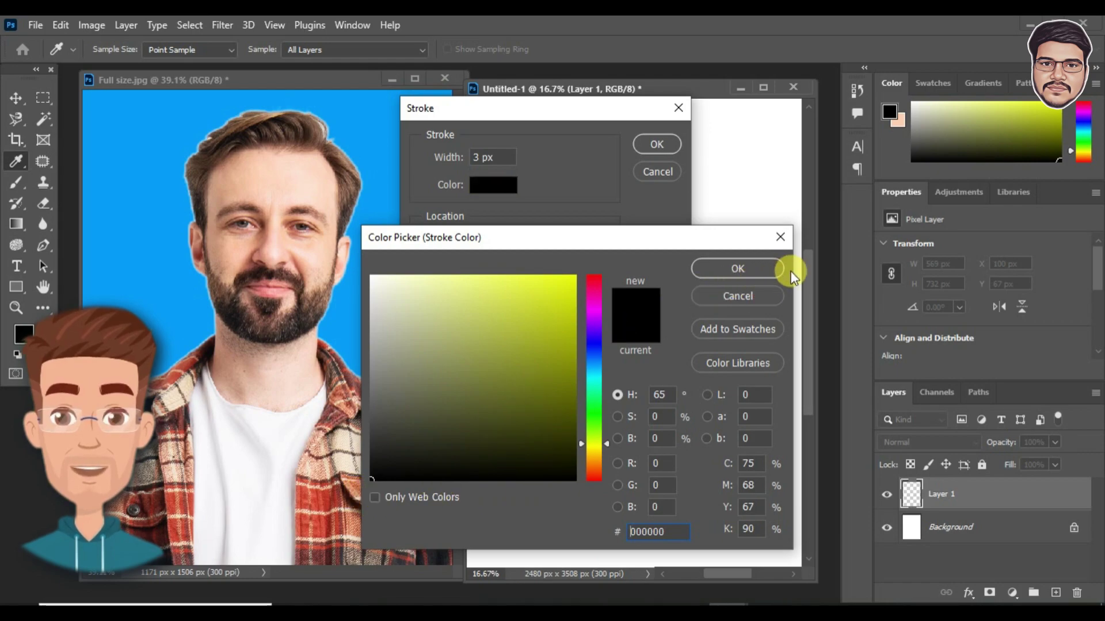
click(742, 269)
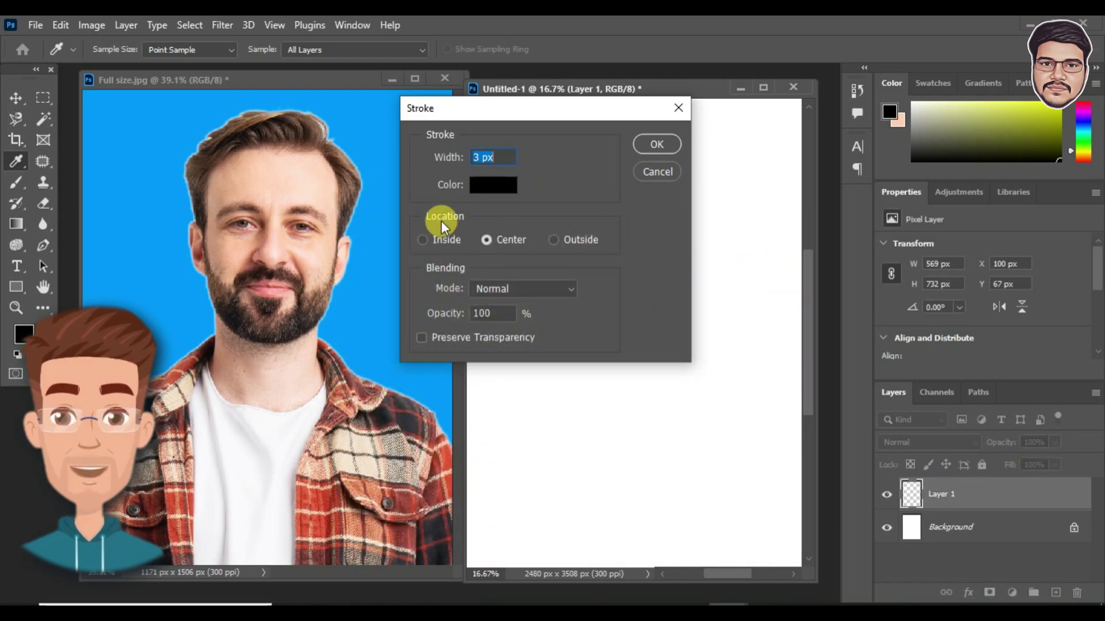
click(491, 241)
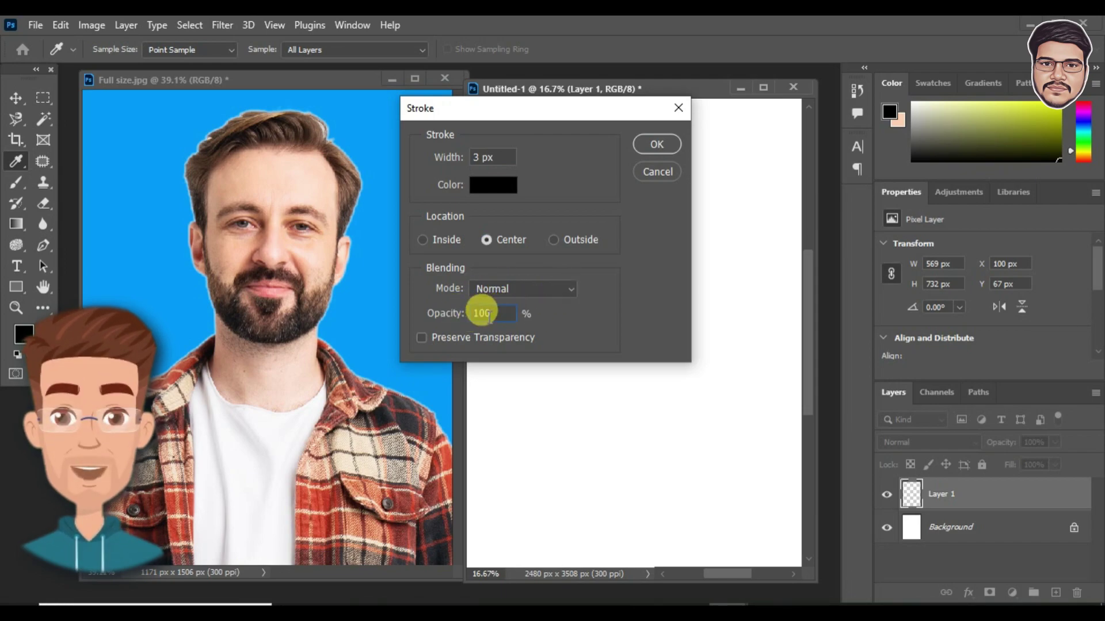
click(653, 144)
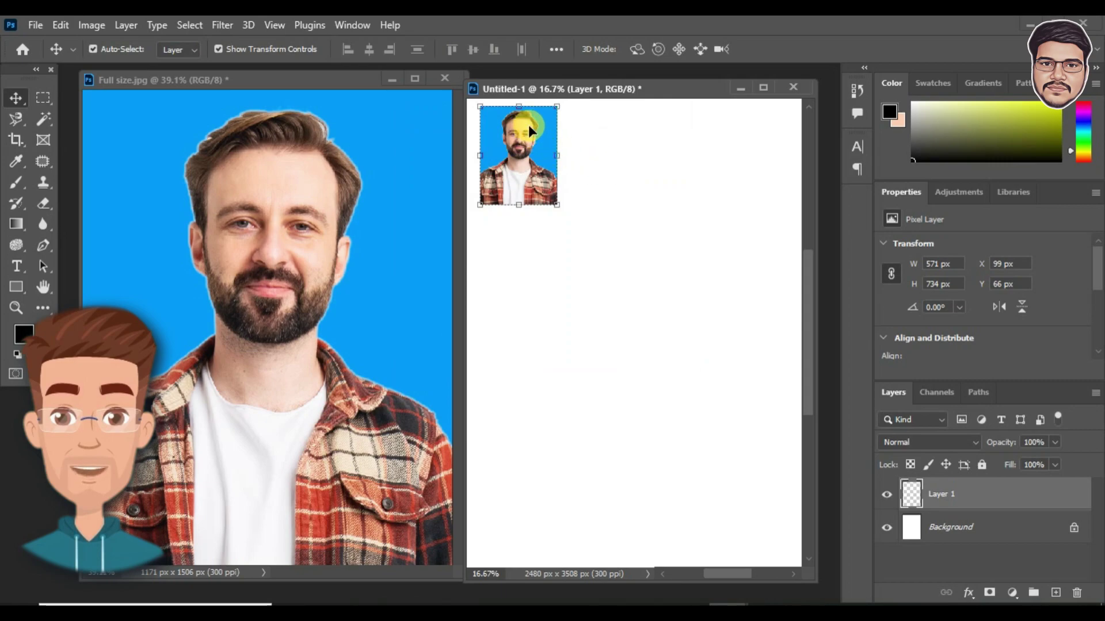
Duplicate the photo into a row of four across the top, nudged slightly left
click(585, 136)
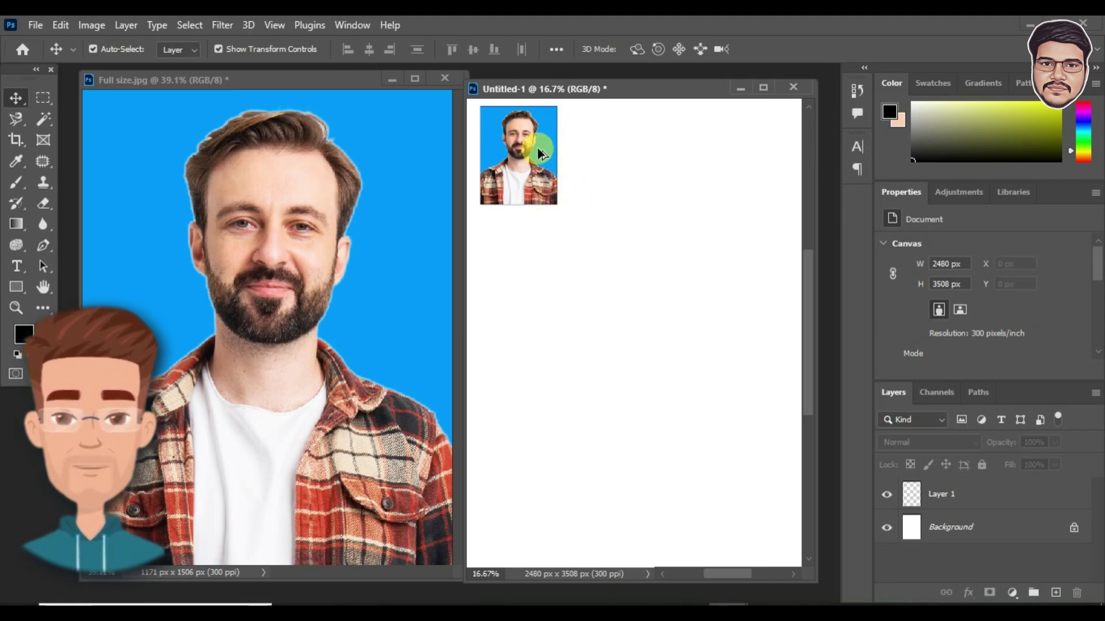
drag(550, 164, 629, 155)
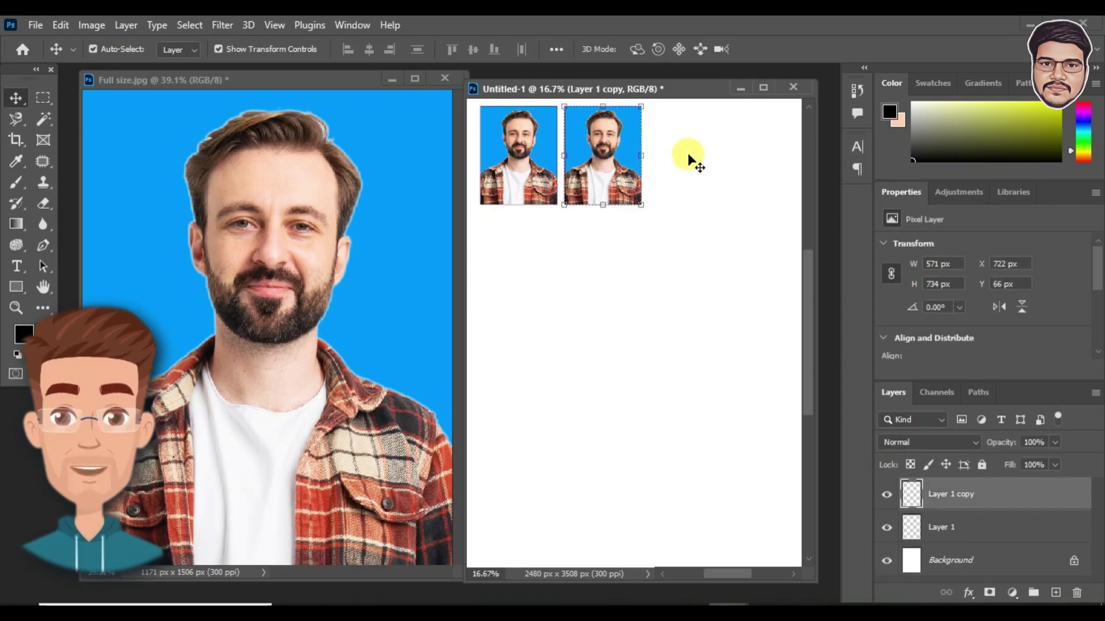
key(Left)
key(Left)
key(Left)
key(Left)
key(Left)
key(Left)
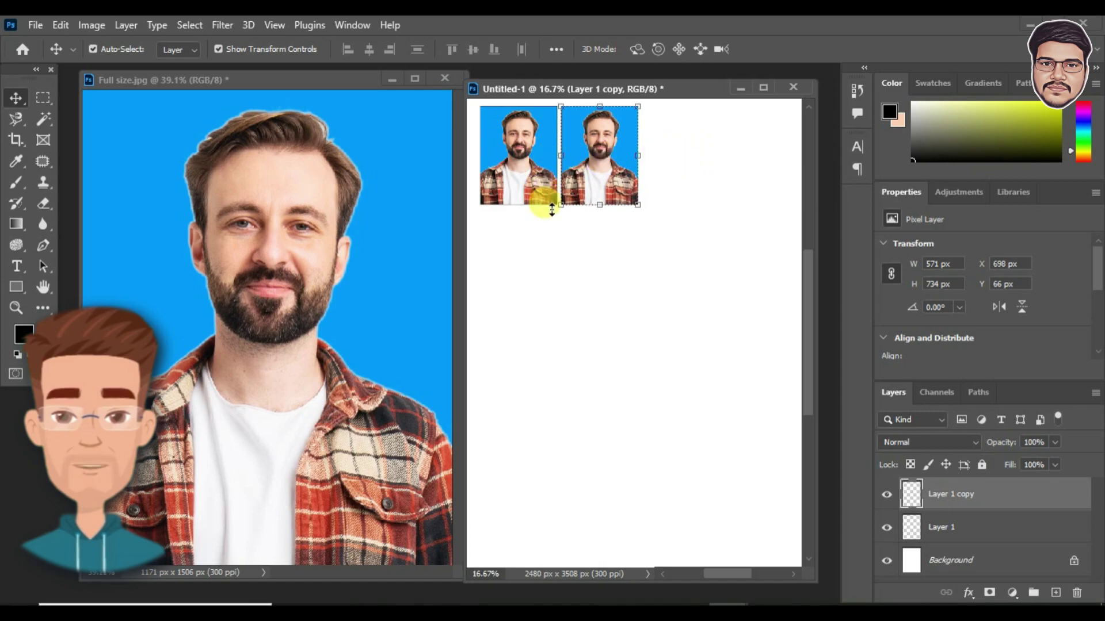
mouse_move(512, 225)
mouse_down()
mouse_move(619, 179)
mouse_move(763, 168)
mouse_up()
drag(514, 224, 796, 149)
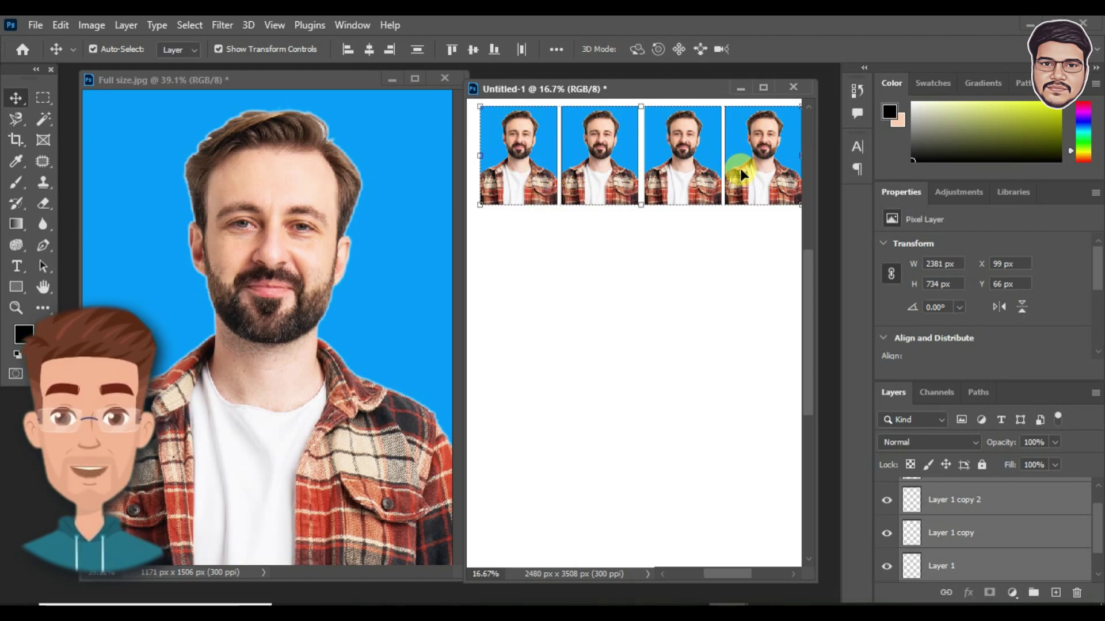
key(Left)
key(Left)
key(Left)
key(Left)
key(Left)
key(Left)
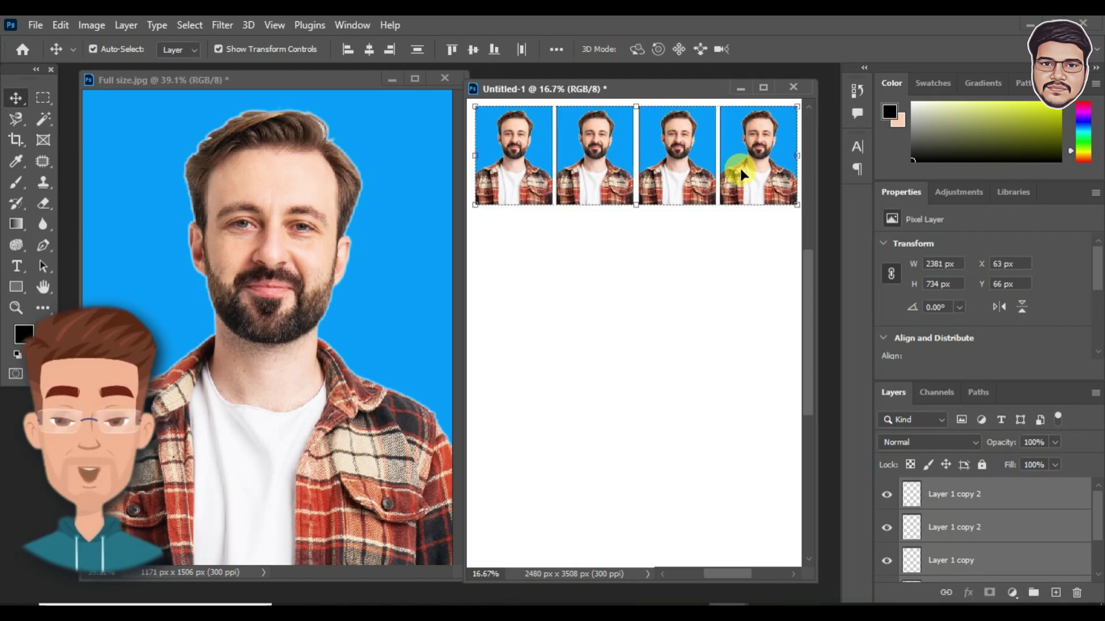
key(Left)
key(Left)
key(Left)
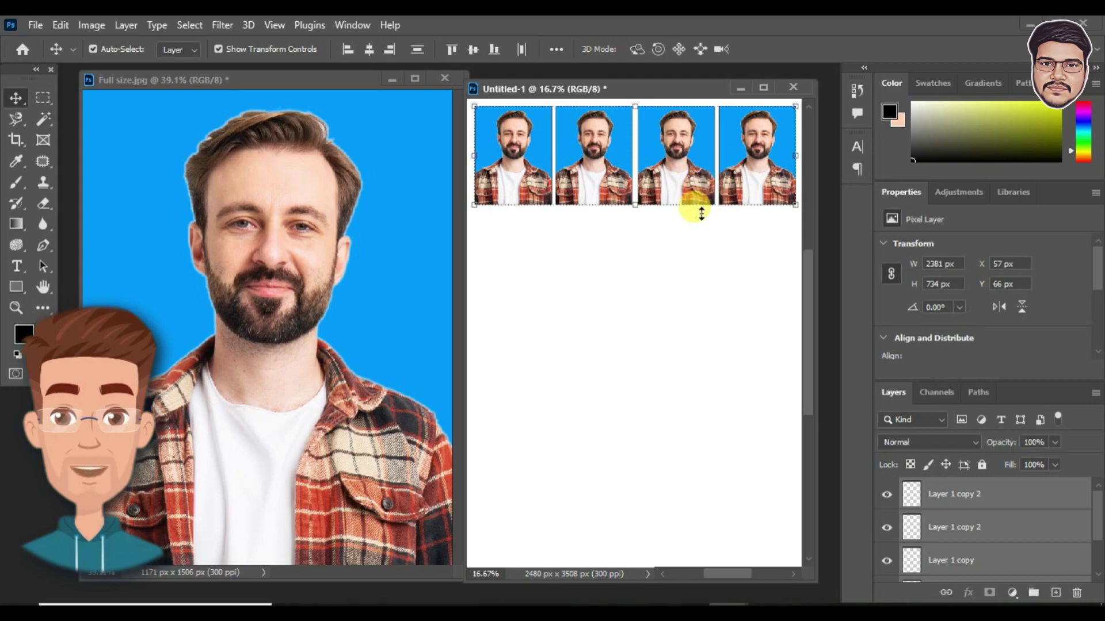
click(662, 233)
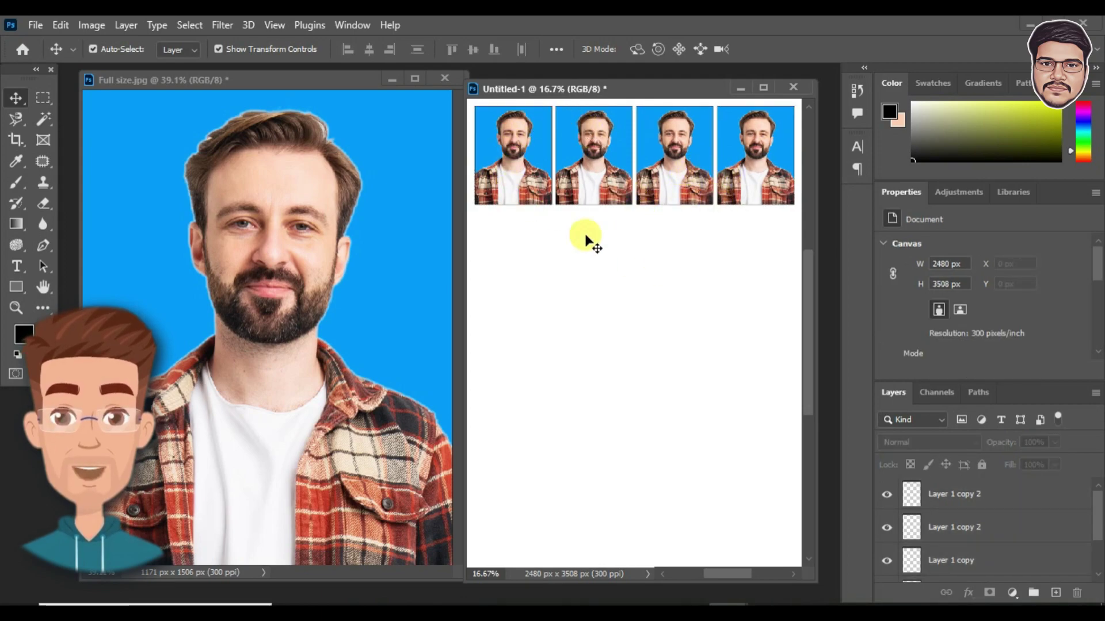
Select the top row of passport photos to duplicate it into four rows
mouse_move(513, 226)
mouse_down()
mouse_move(794, 201)
mouse_move(778, 190)
mouse_move(747, 526)
mouse_up()
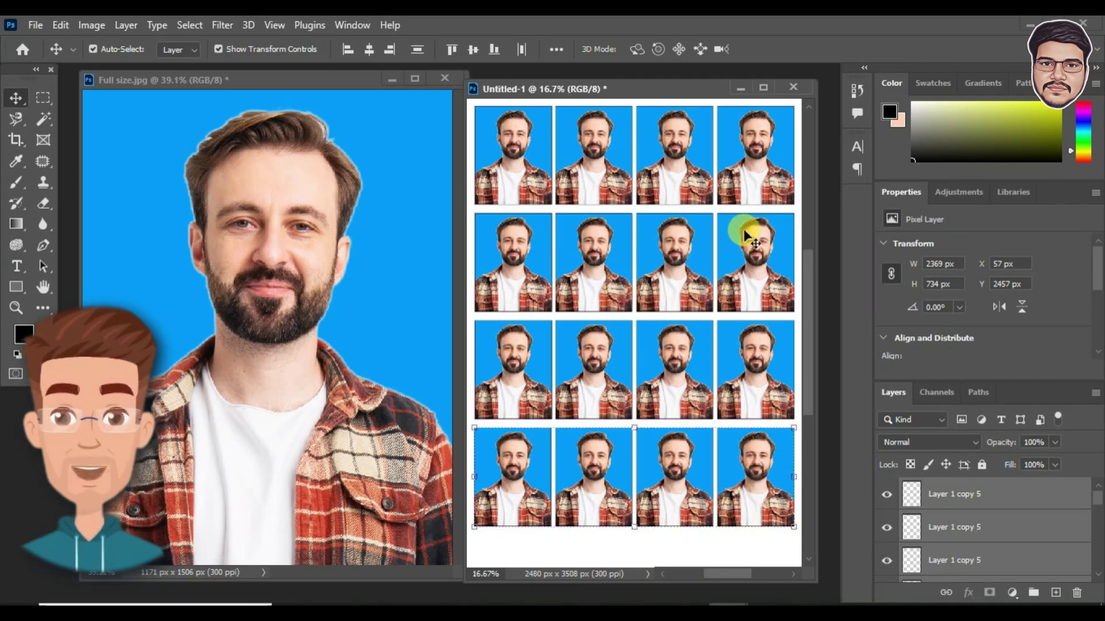
click(675, 481)
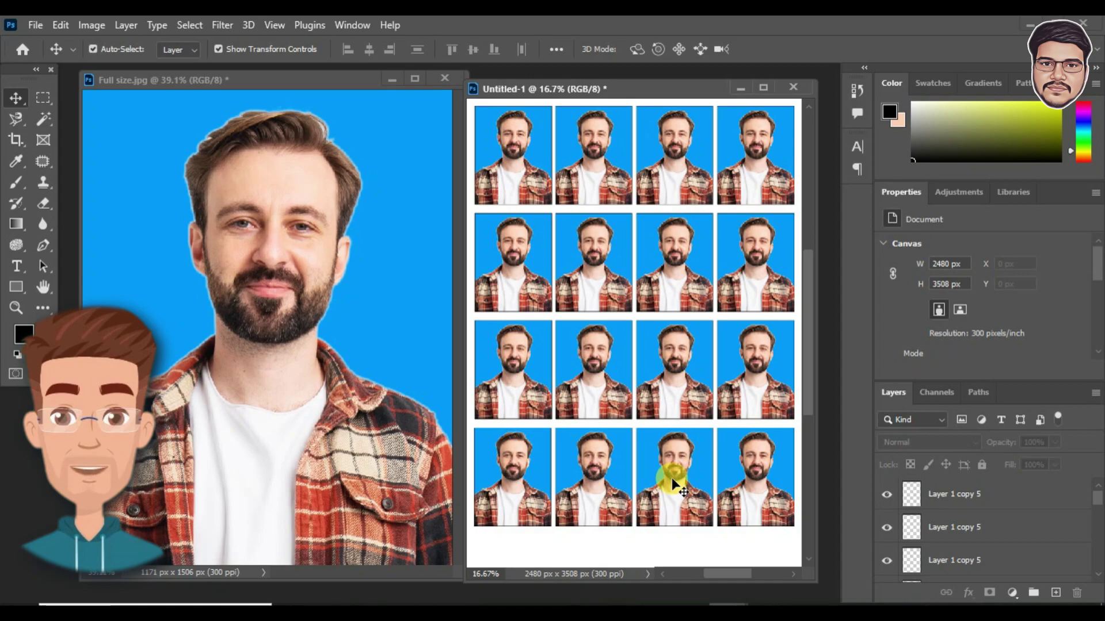
click(35, 25)
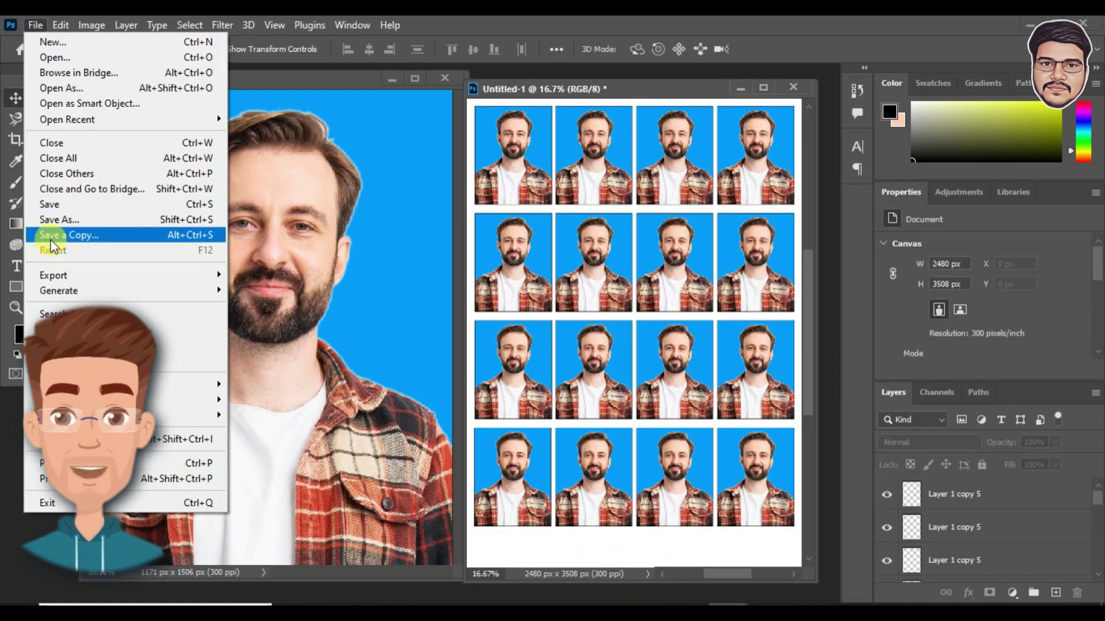
Save a copy of the photo sheet as a JPEG file in the sample folder
click(90, 236)
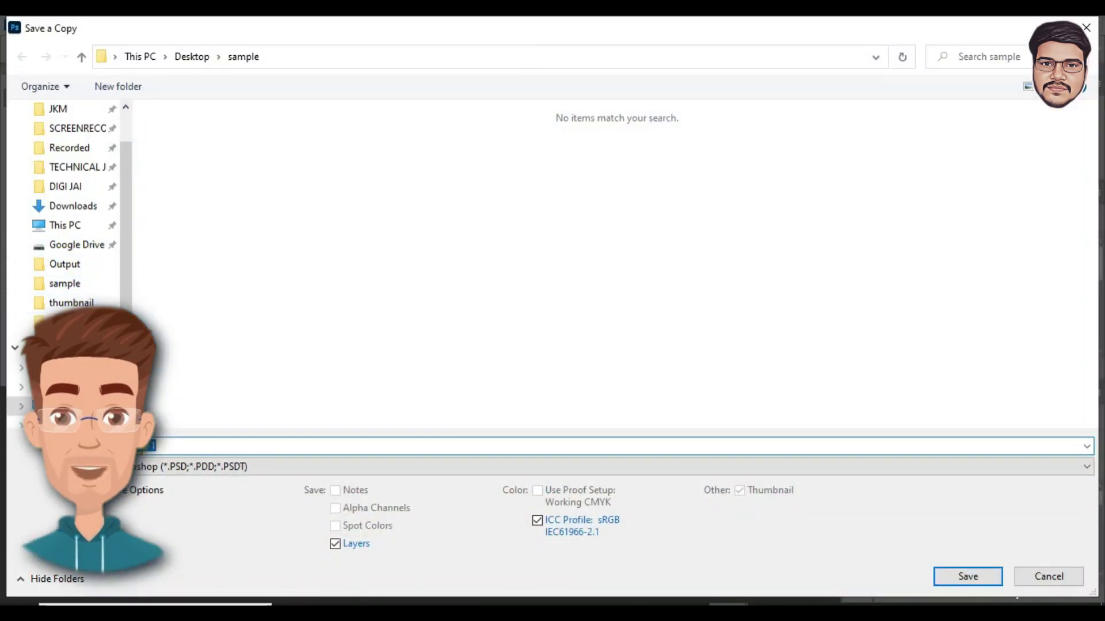
click(182, 443)
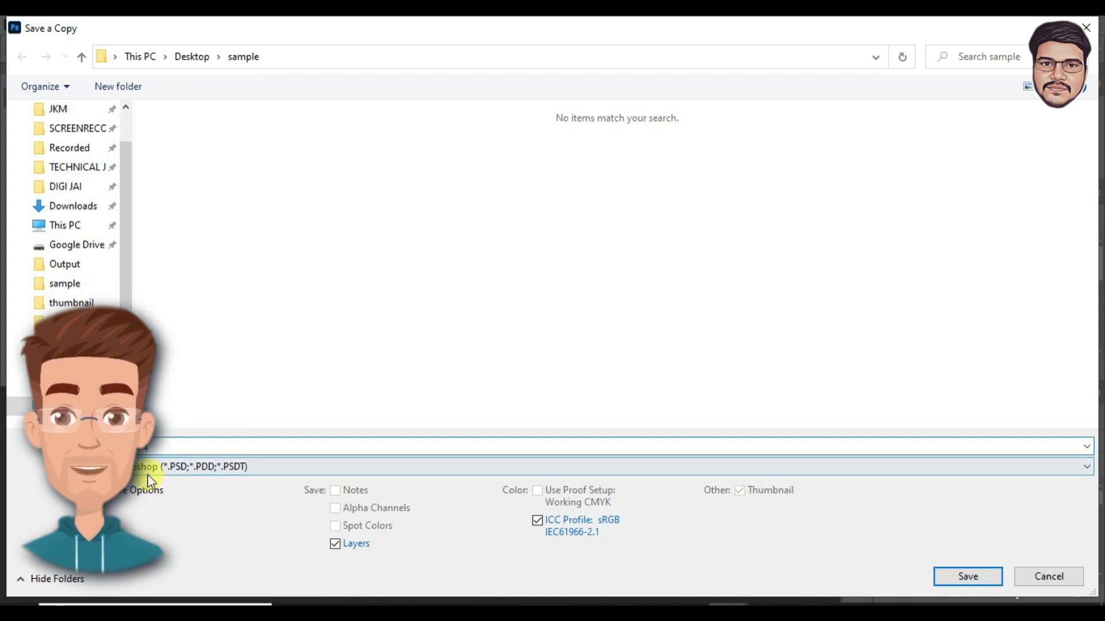
click(233, 469)
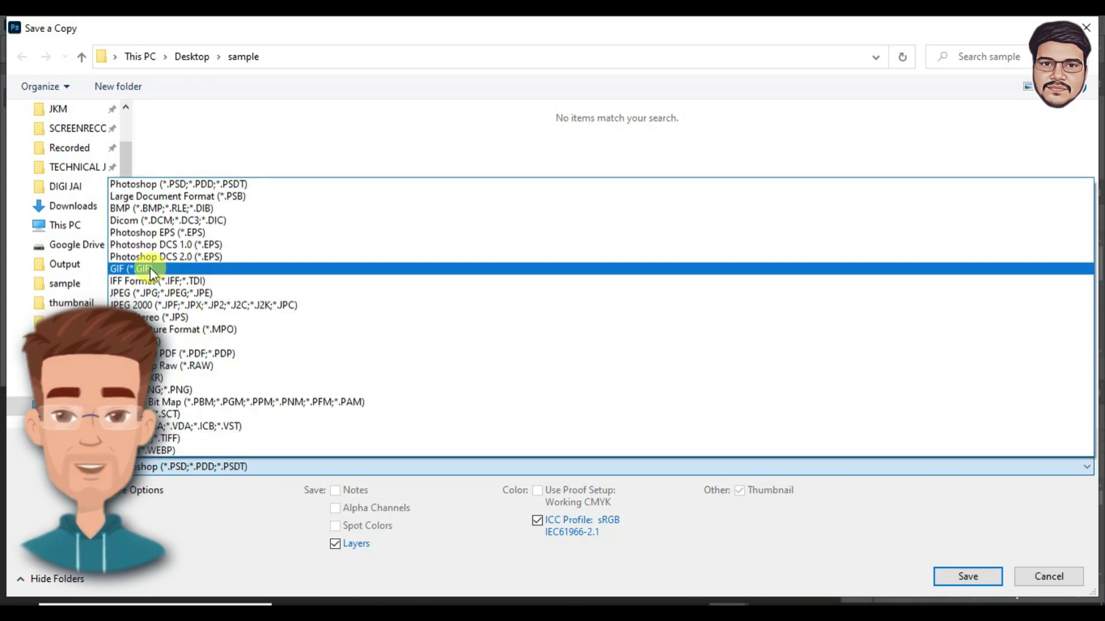
click(131, 293)
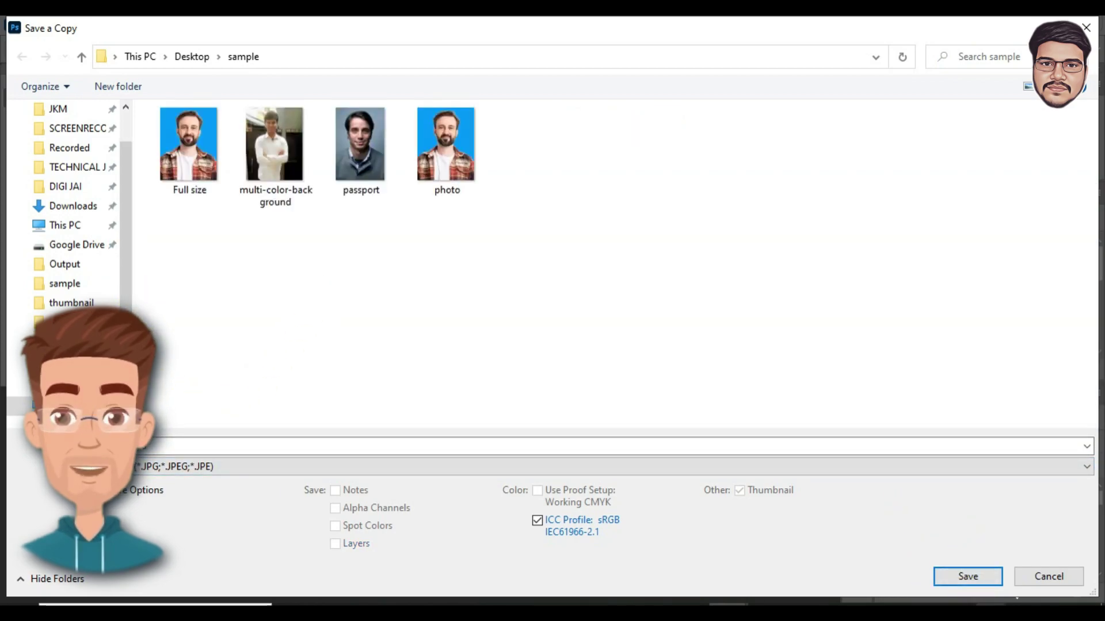
click(984, 578)
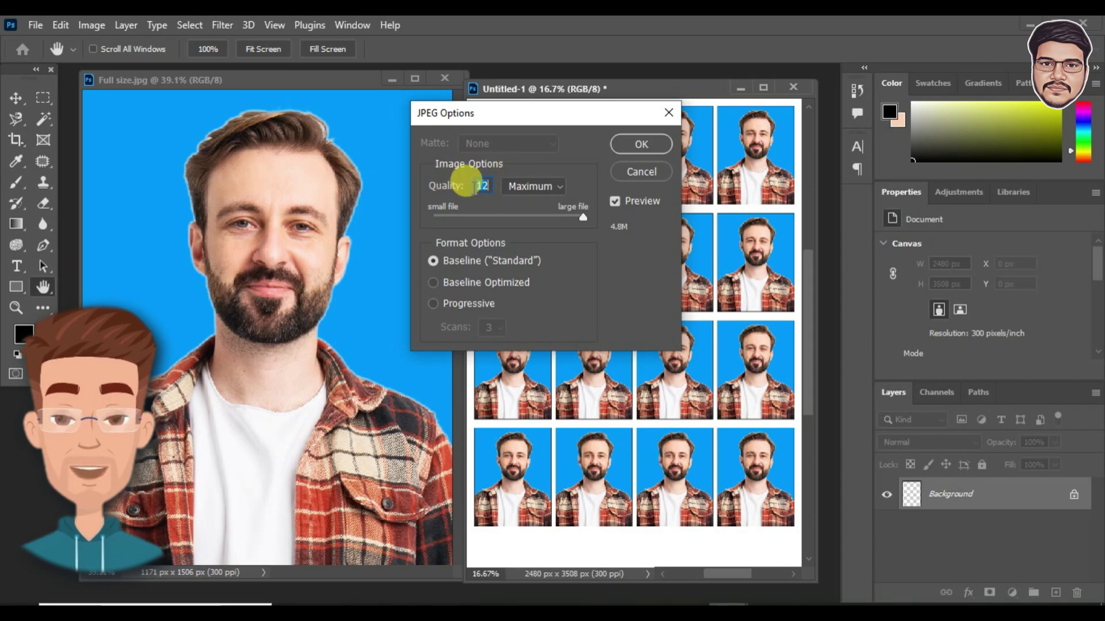
Save the JPEG at Quality 12 Maximum, then open Untitled.jpg for viewing
click(556, 195)
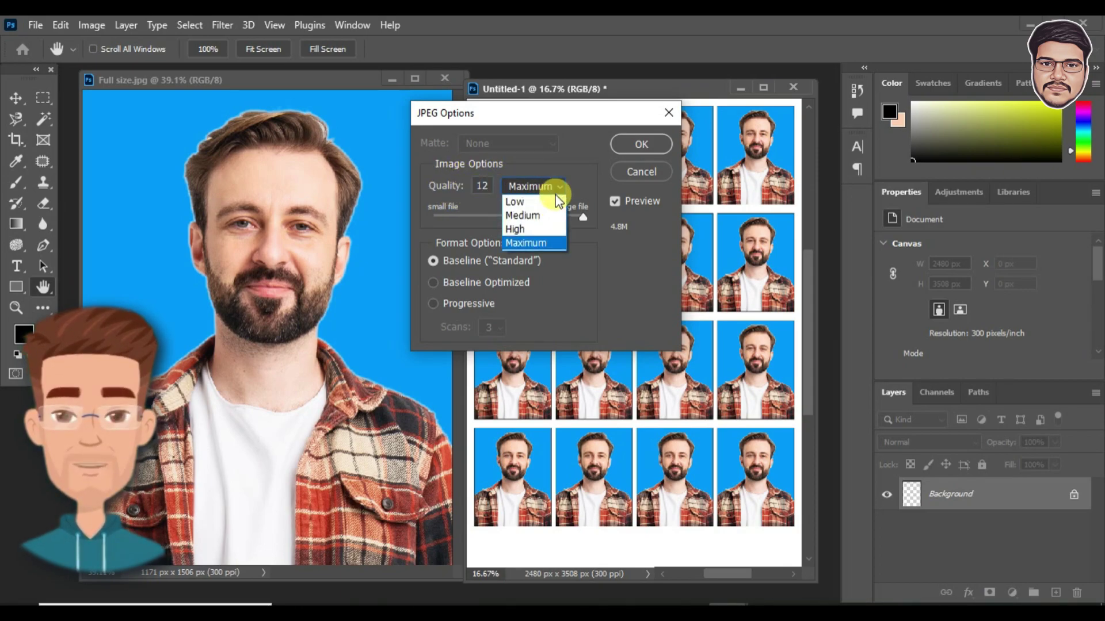
click(543, 244)
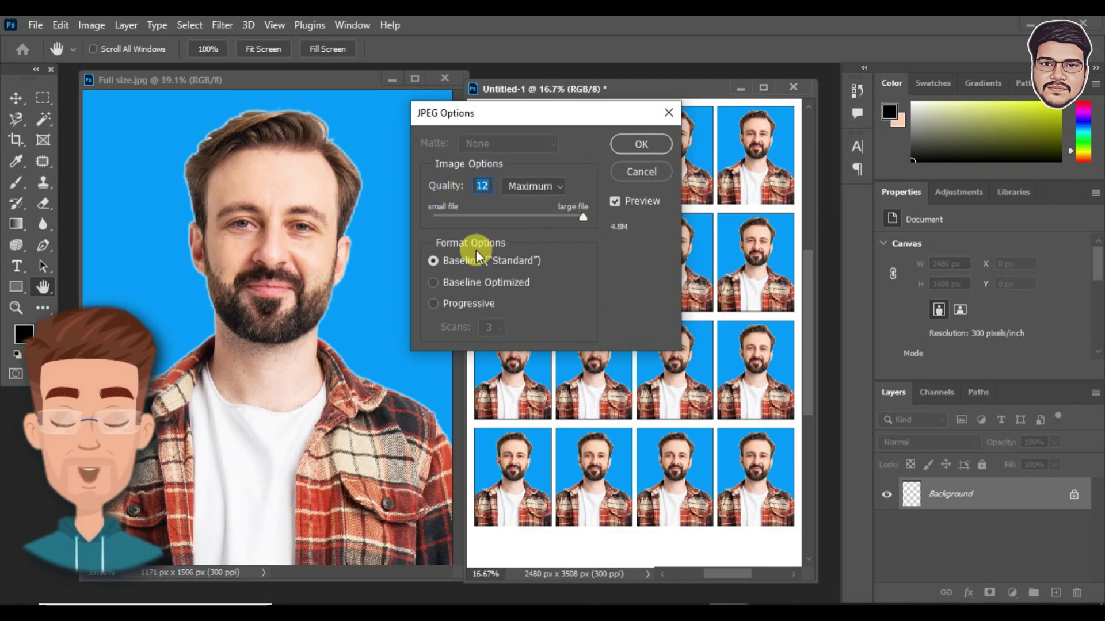
click(641, 145)
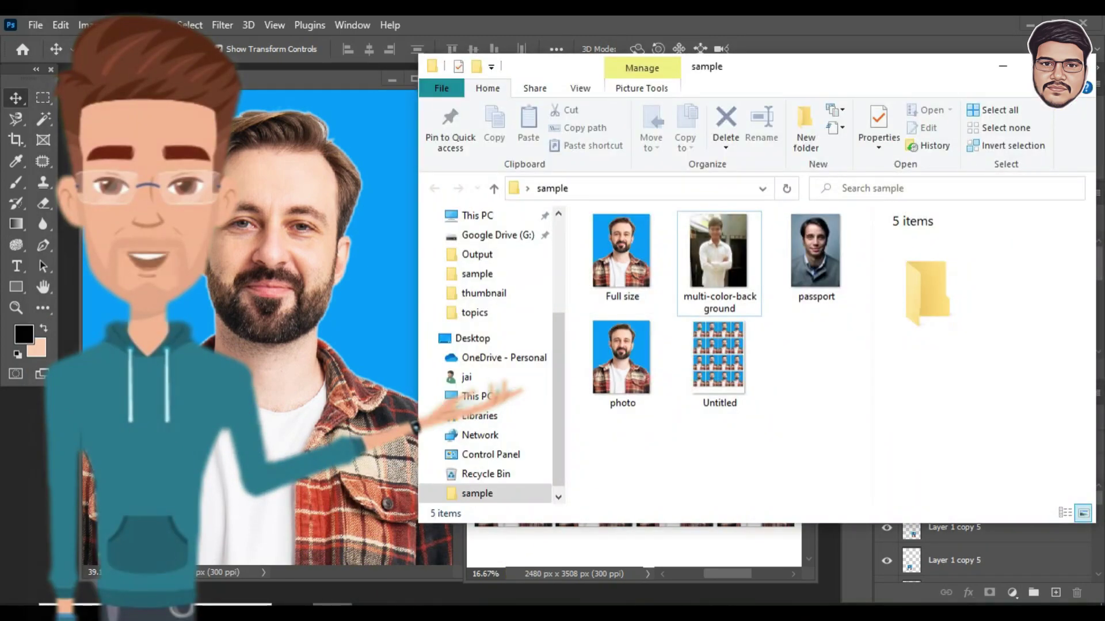
double_click(733, 402)
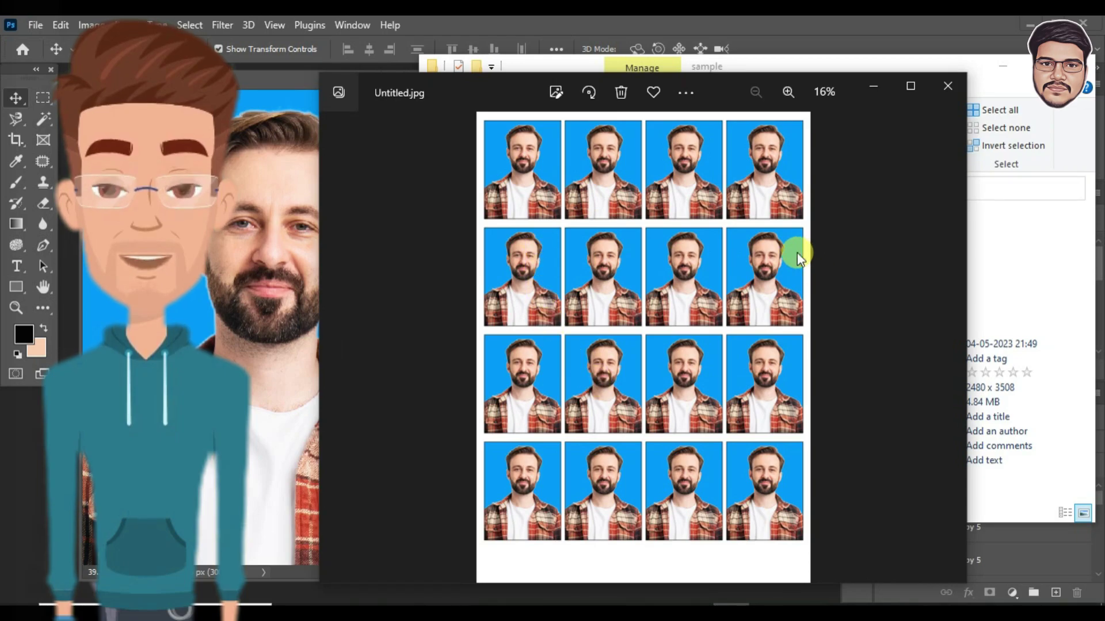
double_click(681, 256)
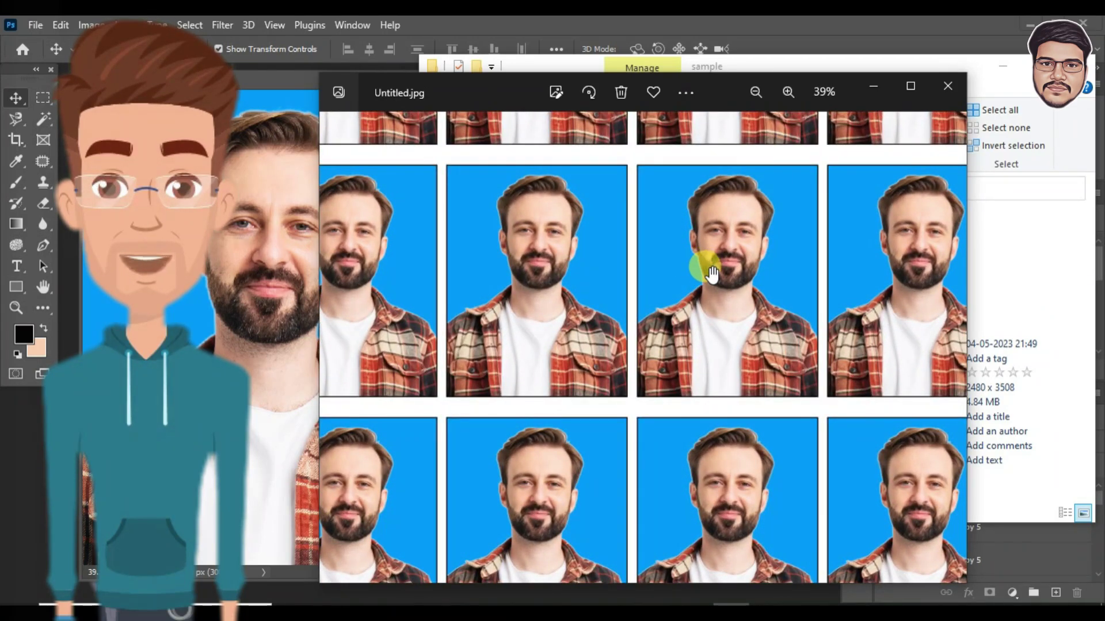
double_click(711, 273)
drag(712, 273, 569, 332)
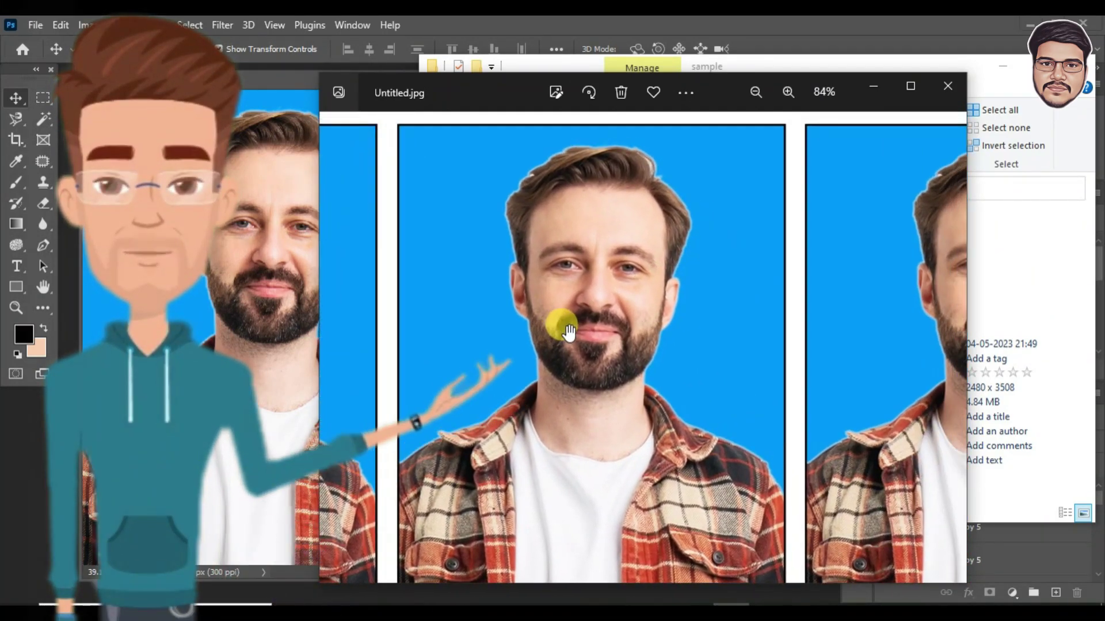
scroll(569, 332, up, 2)
scroll(591, 345, down, 1)
scroll(592, 345, down, 2)
scroll(630, 339, down, 2)
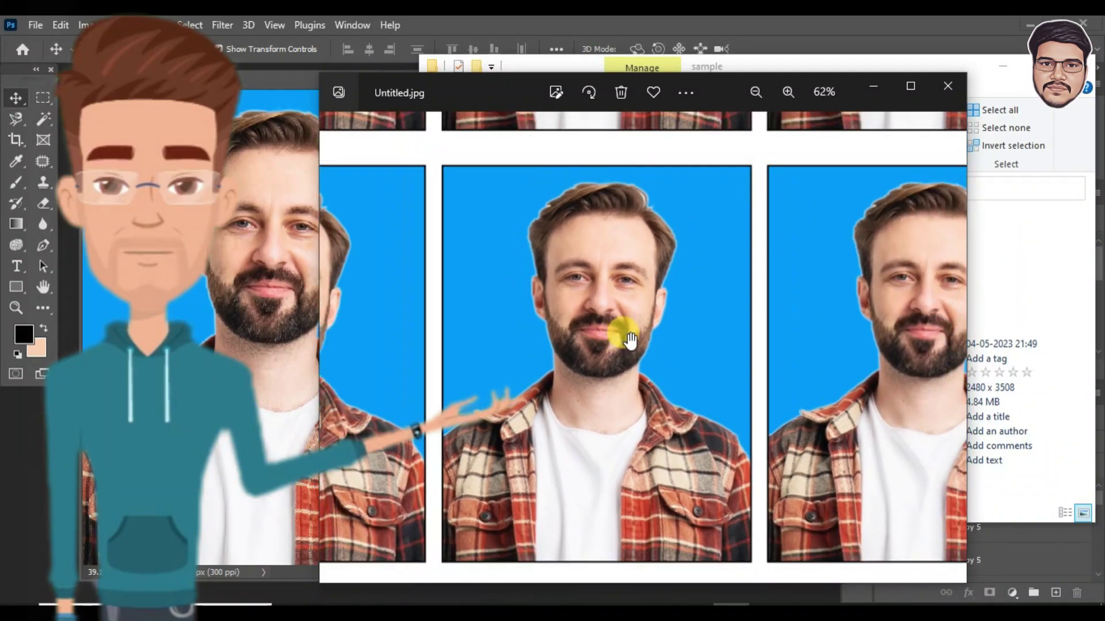
scroll(630, 340, down, 3)
scroll(648, 325, down, 1)
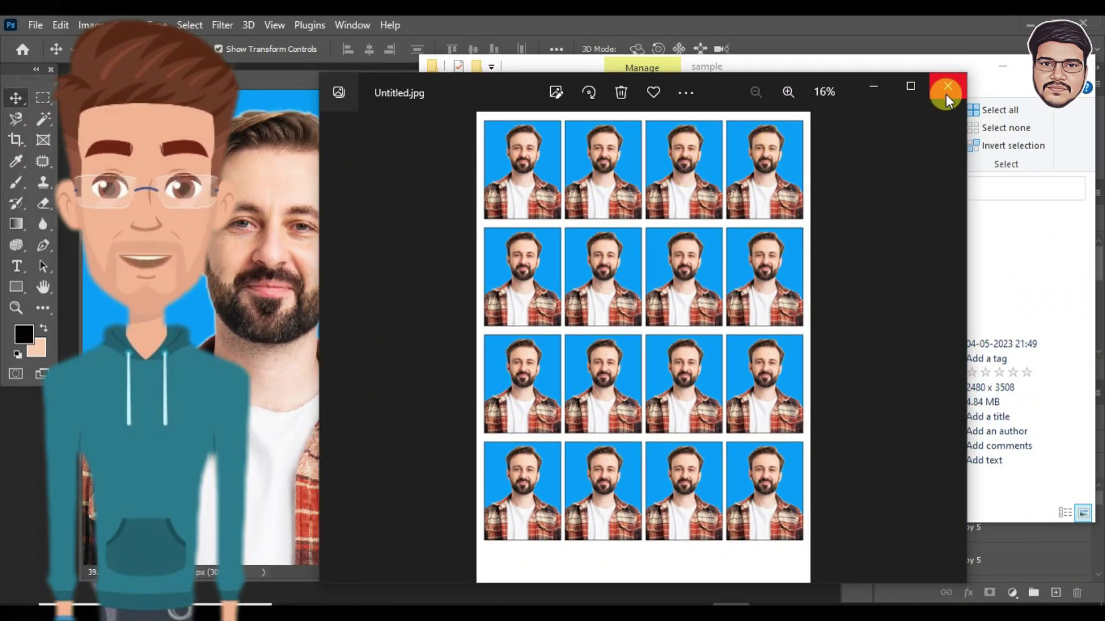